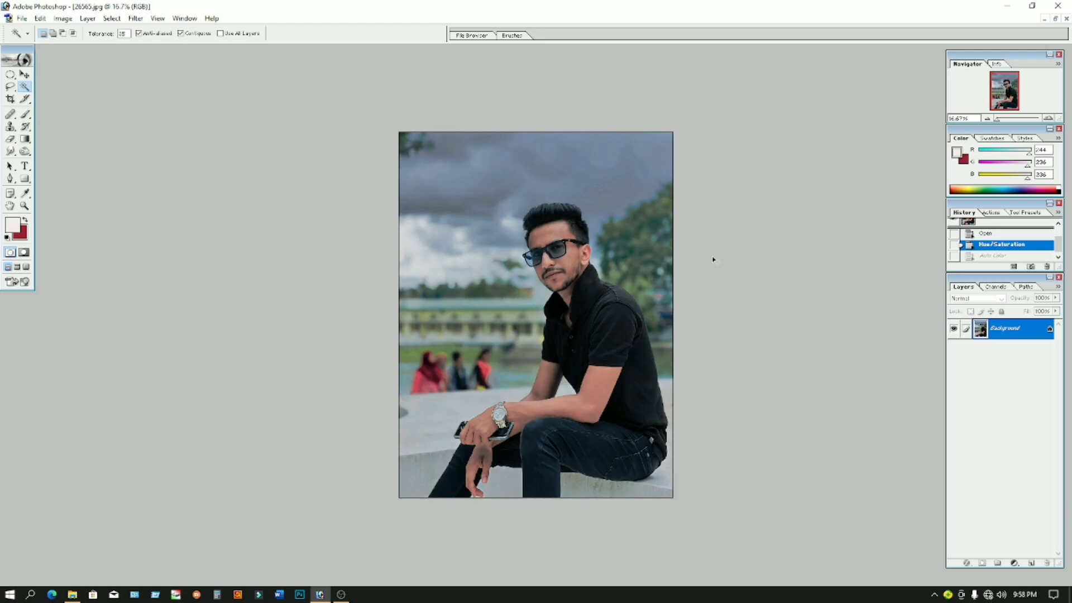
Undo the Hue/Saturation adjustment on the portrait and switch to the Move tool.
left_click(713, 257, "ctrl")
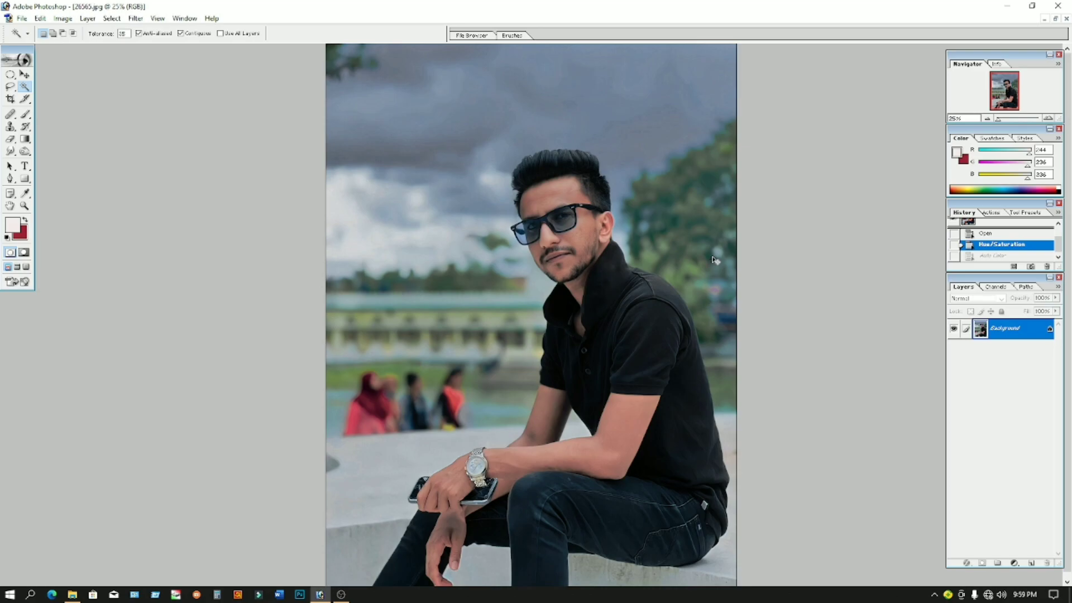
key("ctrl+z")
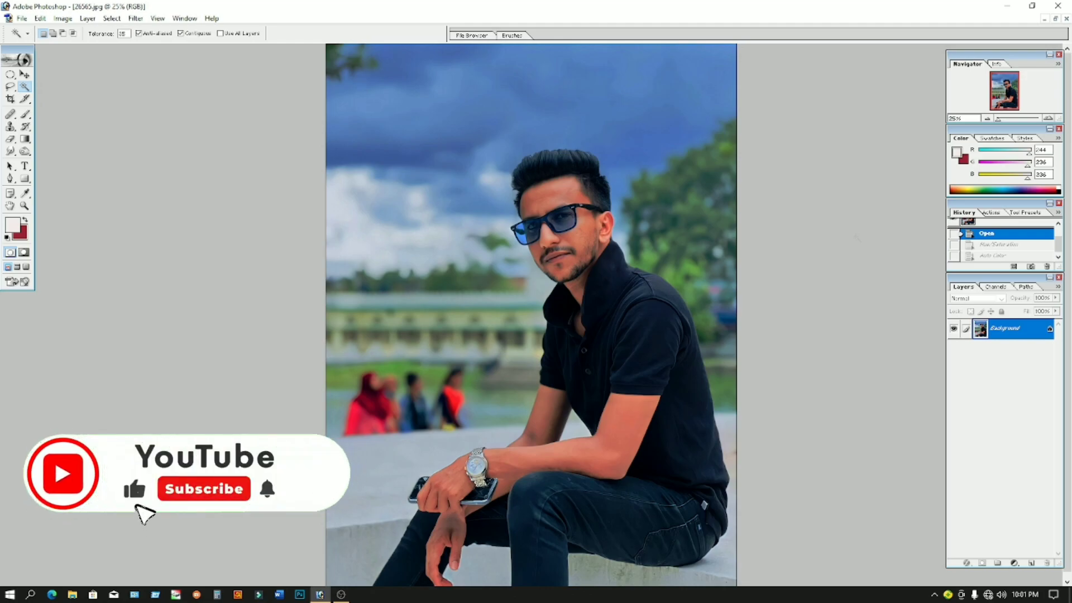
key("v")
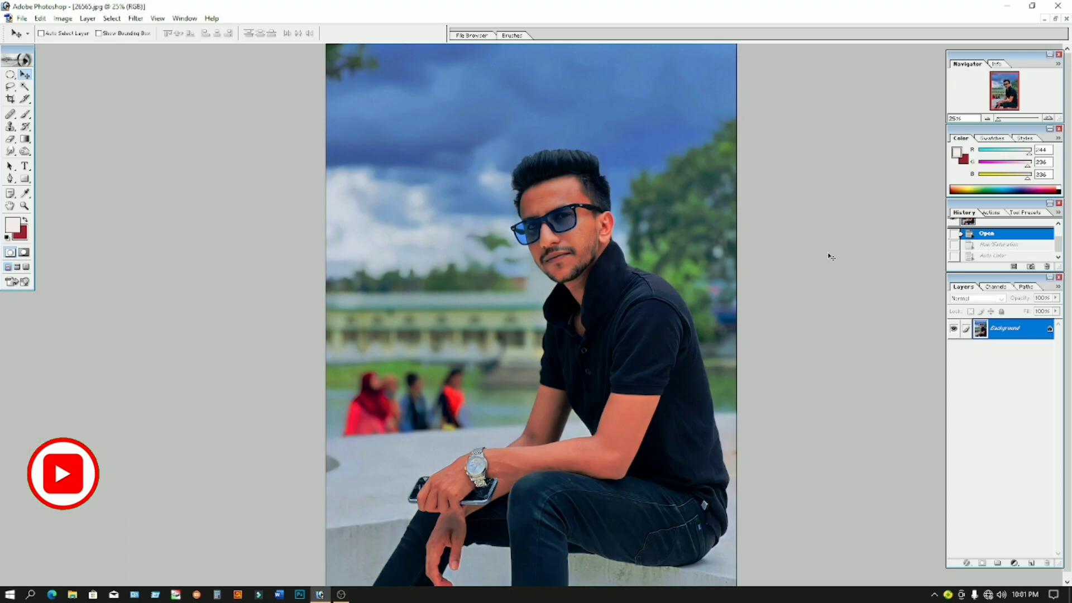
Brighten the whole photo slightly with a Curves adjustment that raises the midpoint of the RGB curve.
key("ctrl+m")
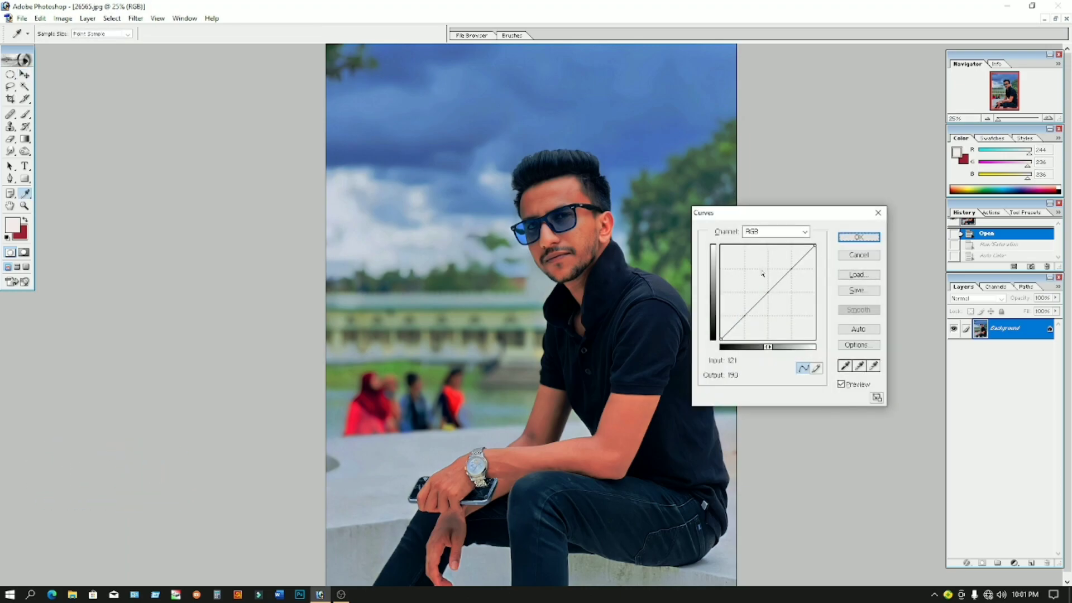
left_click_drag(758, 217, 772, 215)
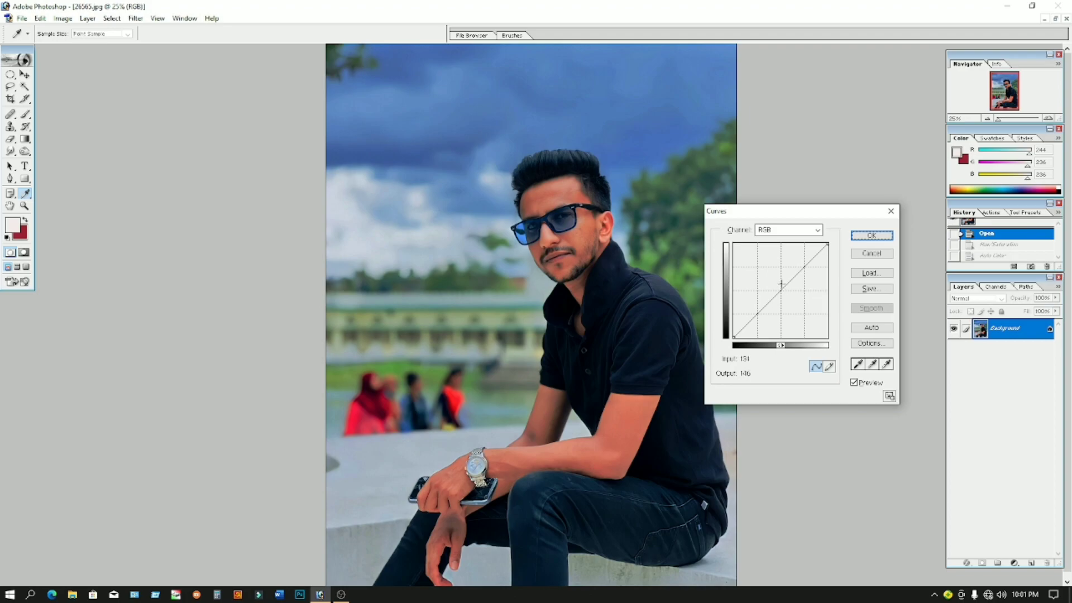
left_click_drag(780, 287, 781, 286)
key("Return")
key("v")
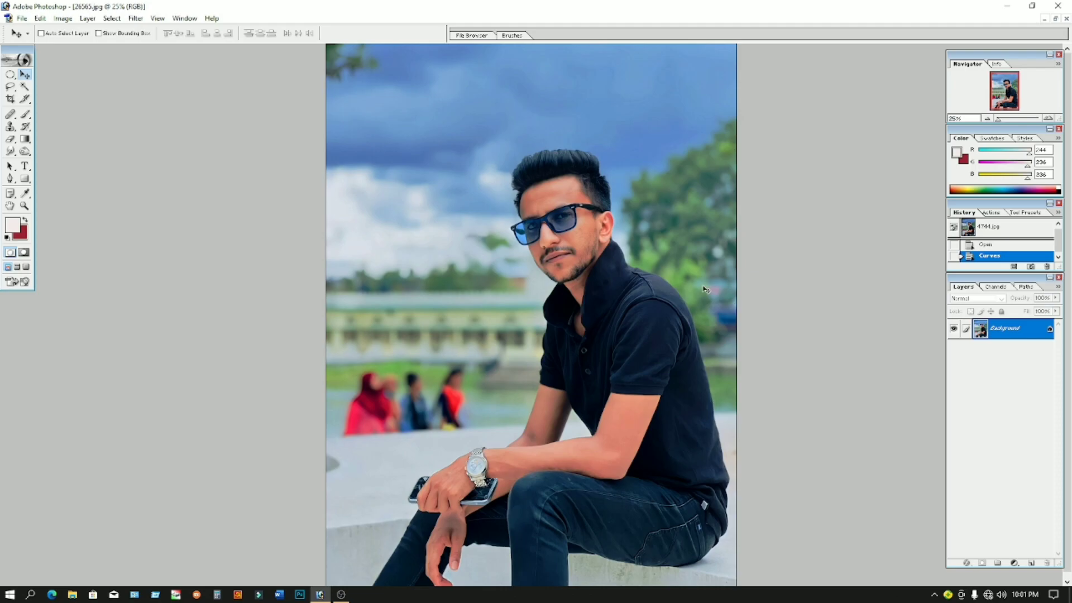
Reduce the saturation of the Reds slightly with a Hue/Saturation adjustment.
key("i")
key("ctrl+u")
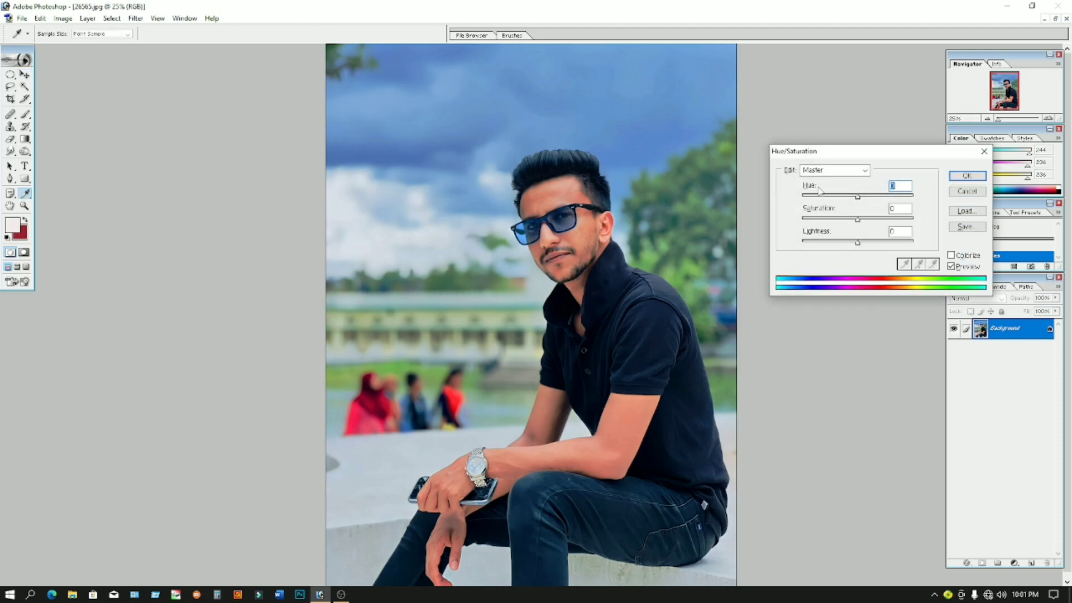
left_click_drag(864, 154, 819, 165)
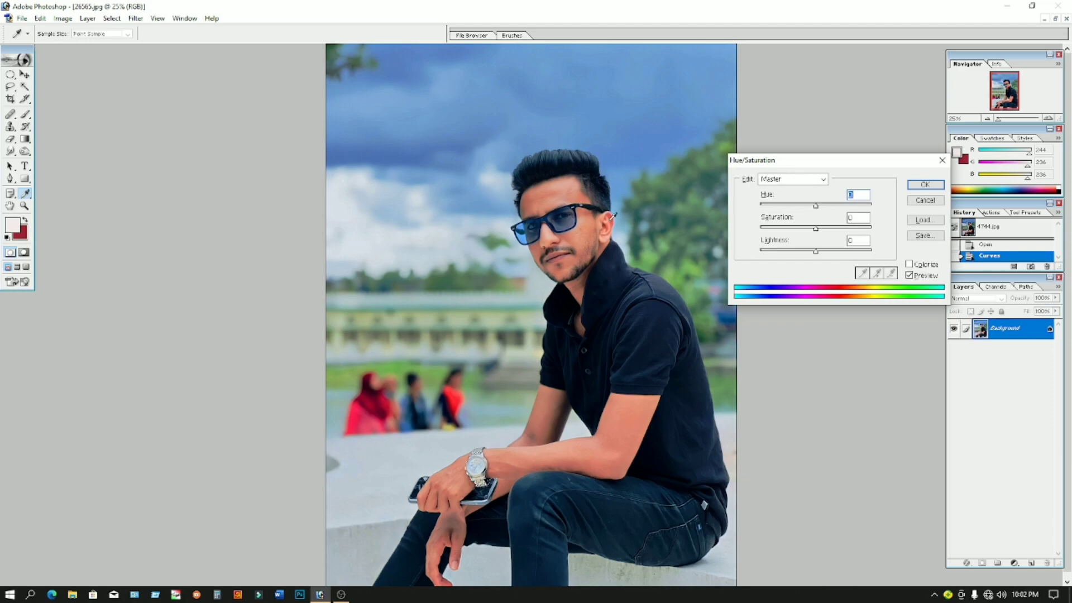
left_click(801, 185)
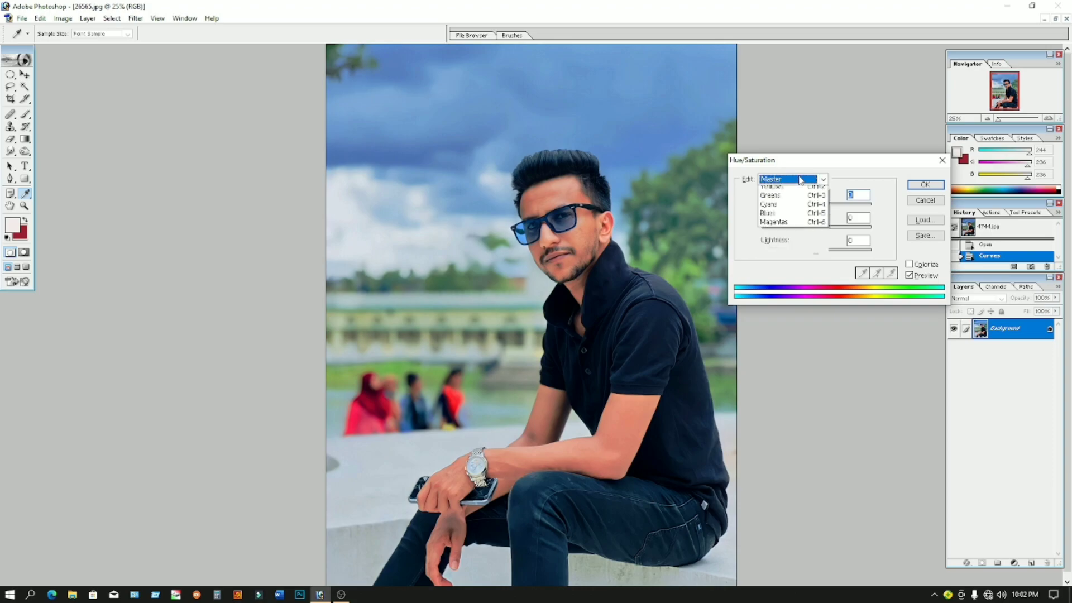
left_click(793, 200)
left_click_drag(816, 228, 810, 229)
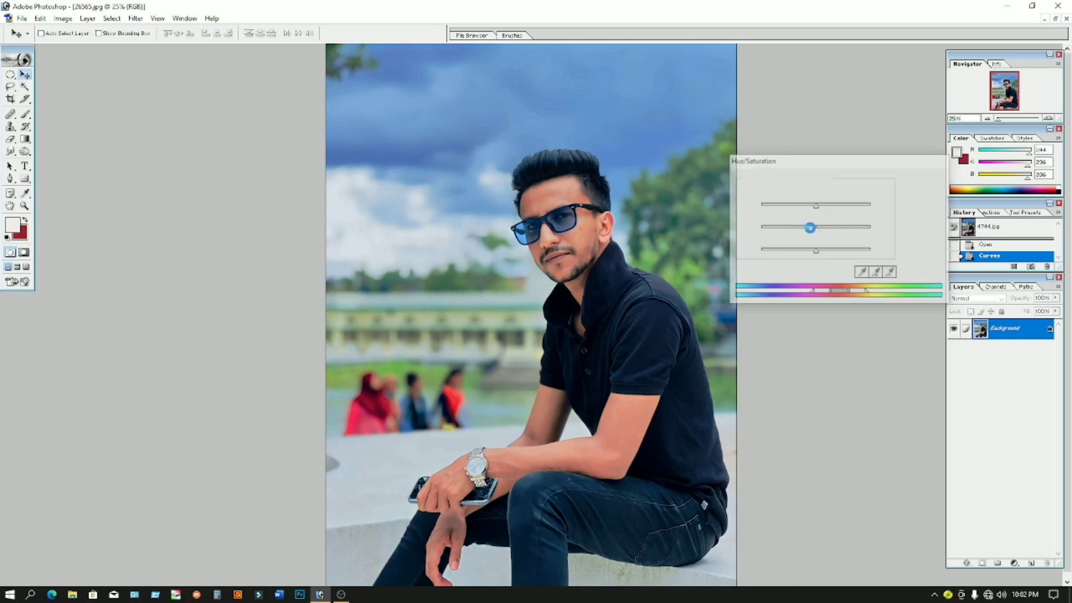
key("Return")
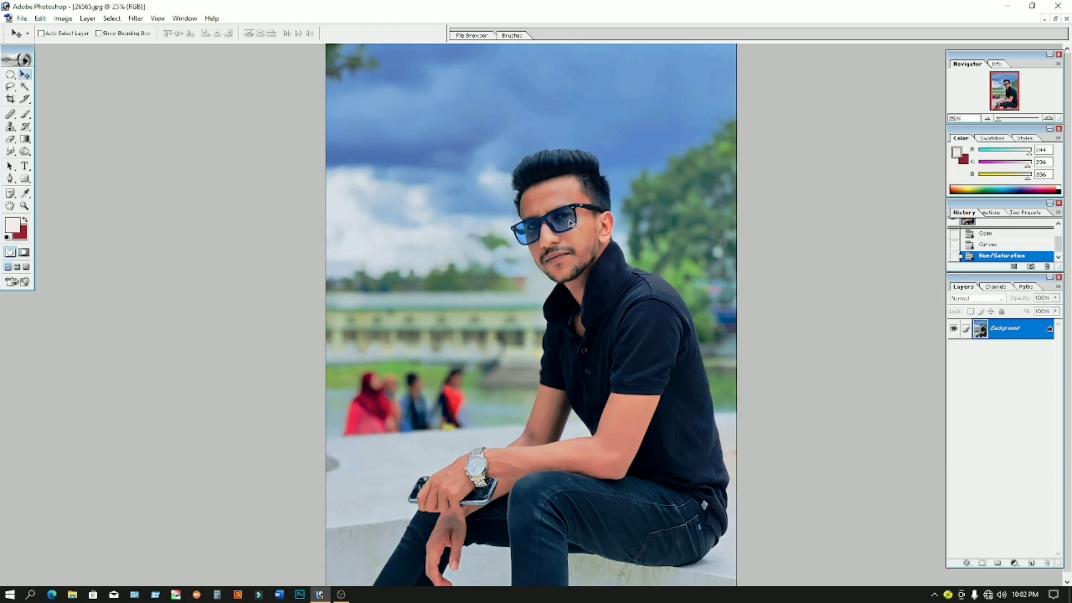
Apply a second RGB Curves adjustment with a midtone point at input 123 and output 141.
key("ctrl+m")
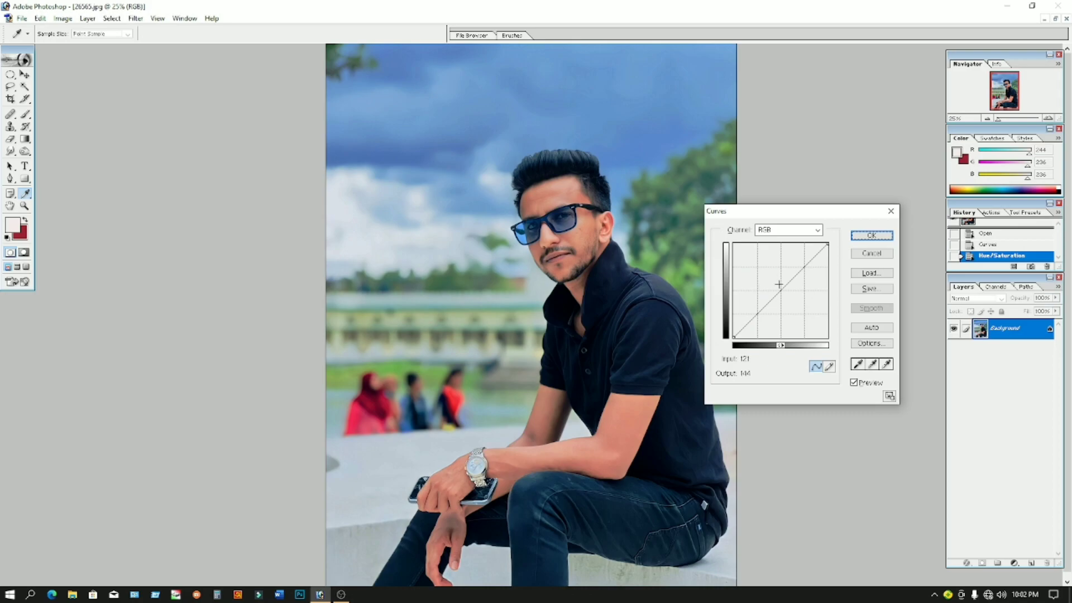
left_click(779, 286)
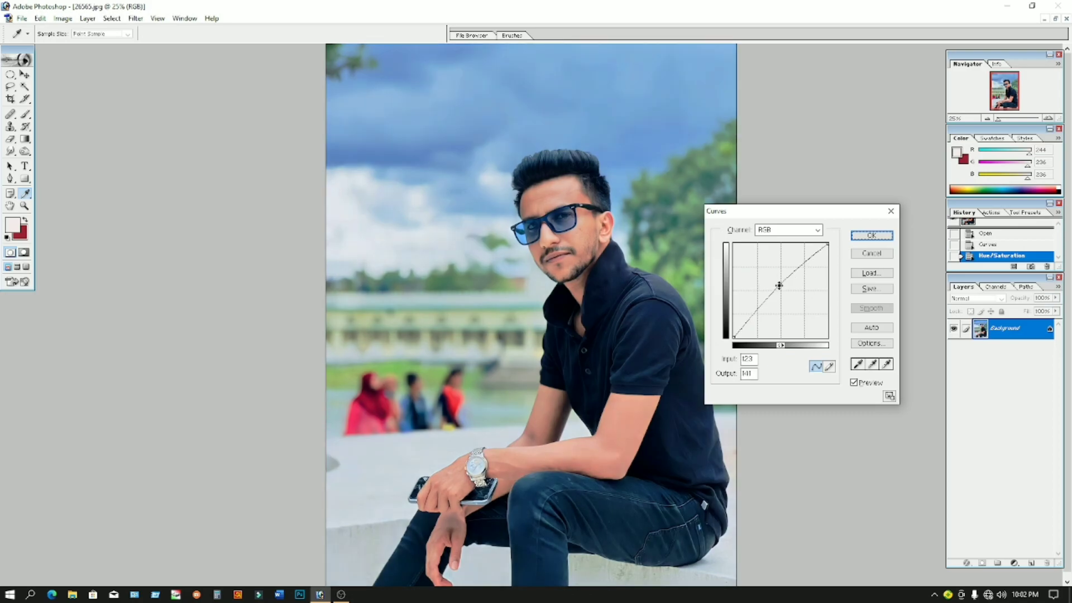
key("v")
key("Return")
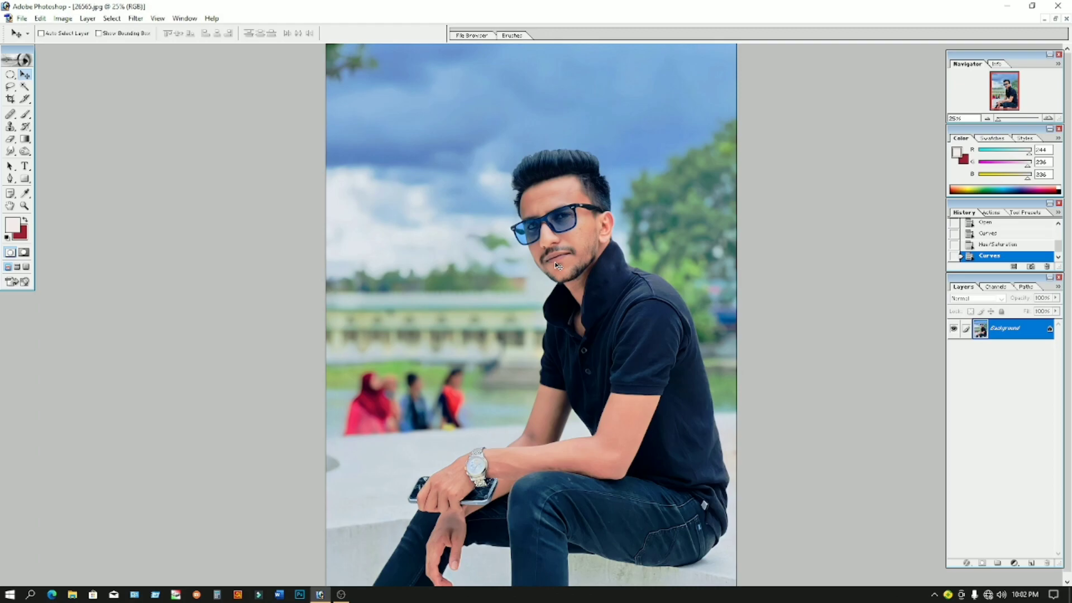
Increase the photo's contrast with Levels by moving the RGB black and white input points slightly inward.
key("ctrl+l")
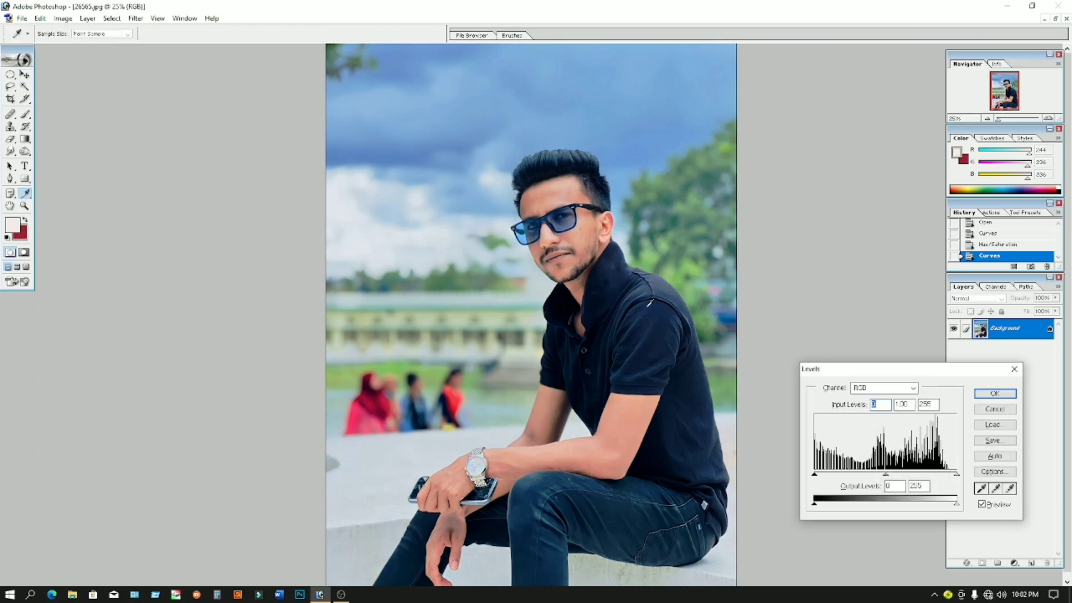
left_click_drag(869, 370, 835, 287)
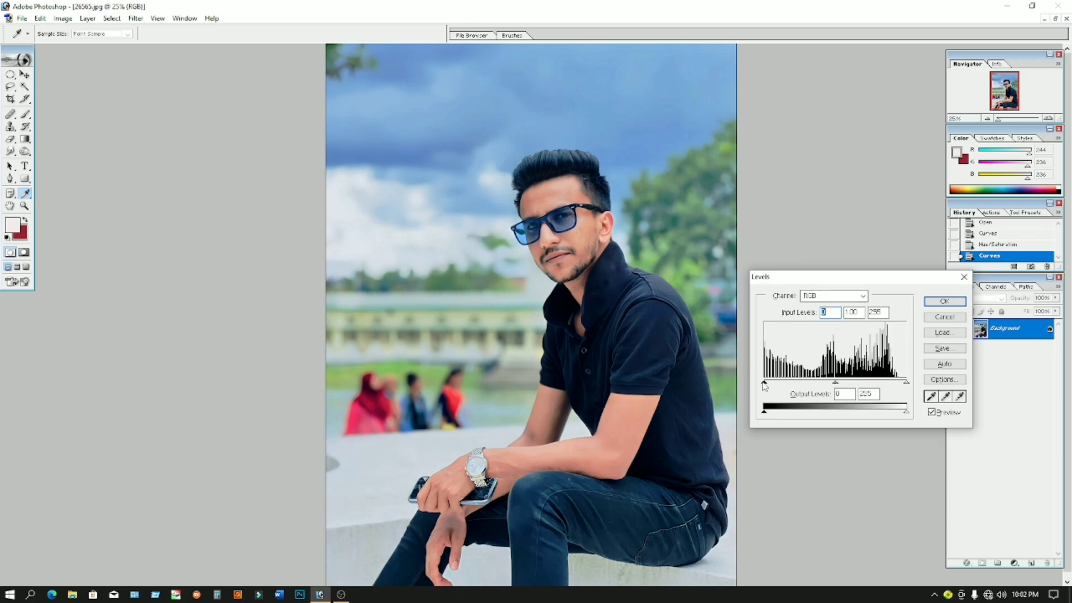
left_click_drag(765, 384, 770, 384)
left_click_drag(905, 383, 899, 381)
key("Return")
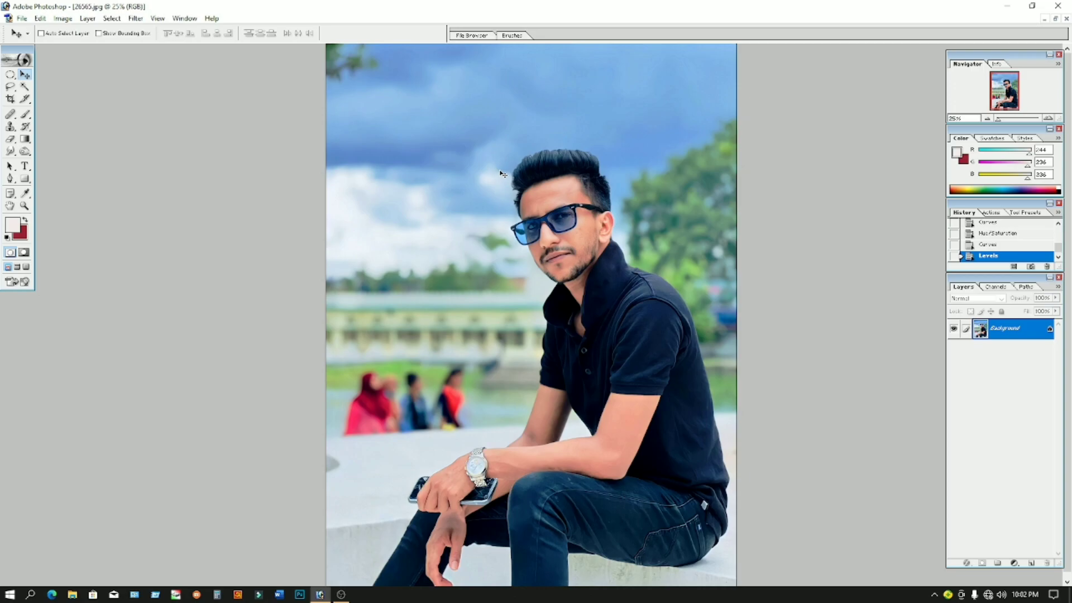
Shift the hue of the Blues toward cyan with a Hue/Saturation adjustment so the sky turns teal.
key("ctrl+u")
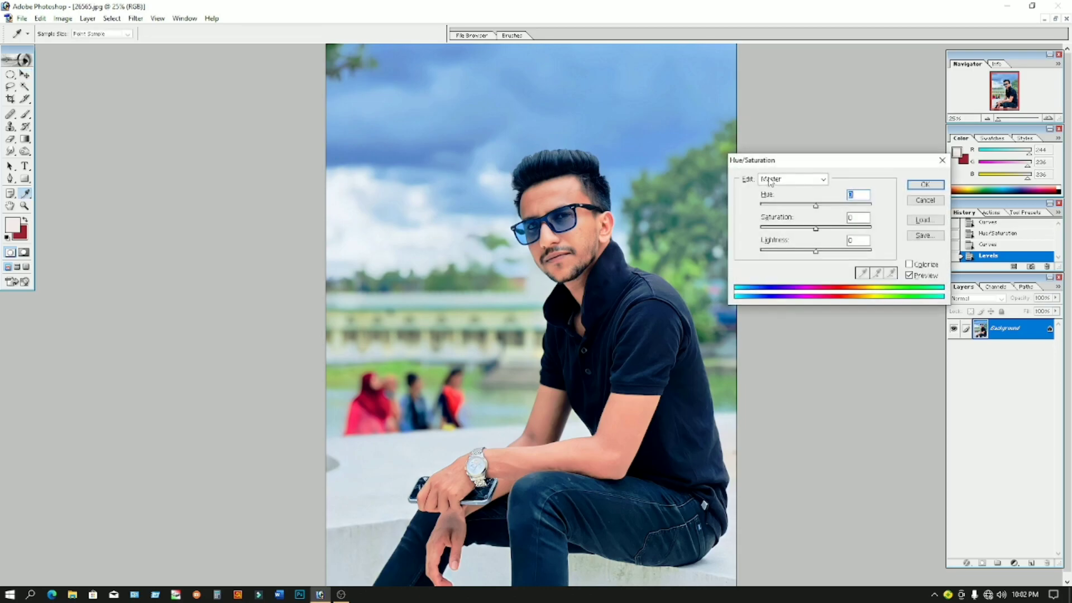
left_click_drag(791, 162, 783, 160)
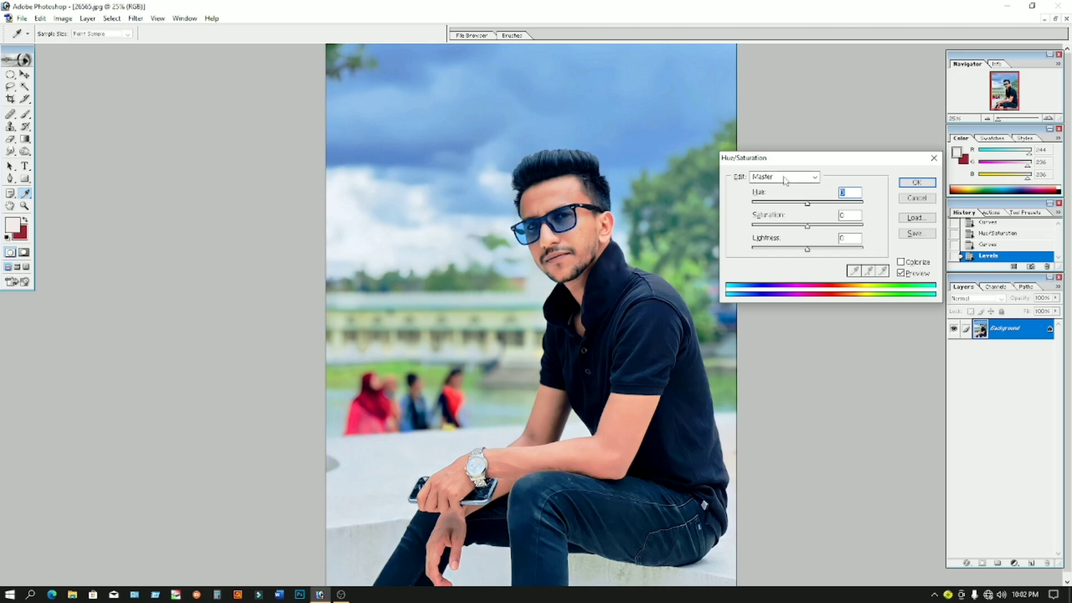
left_click(784, 177)
left_click(805, 228)
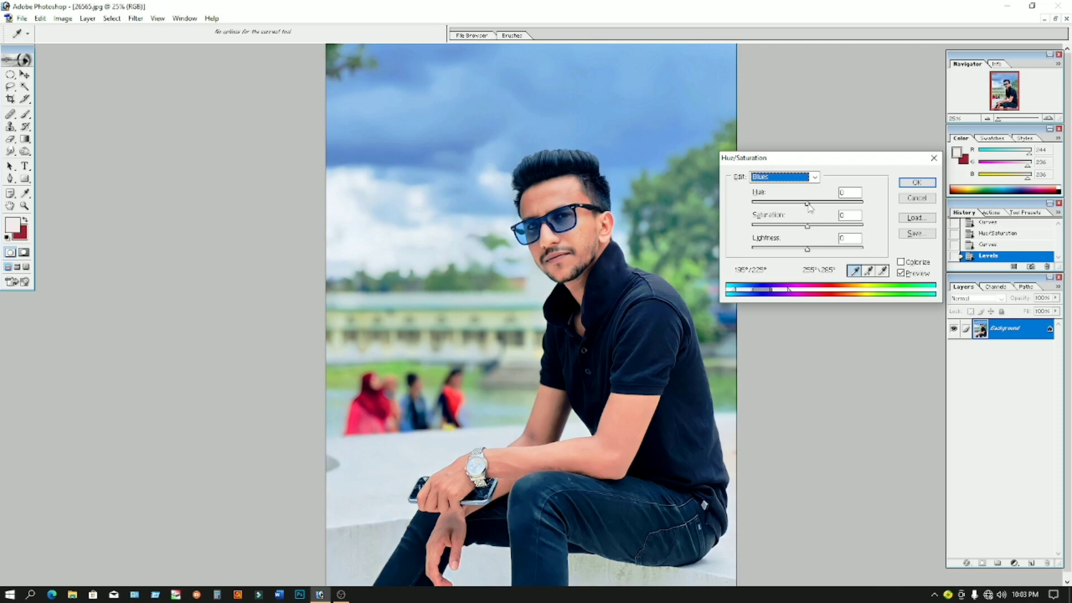
left_click_drag(809, 207, 791, 205)
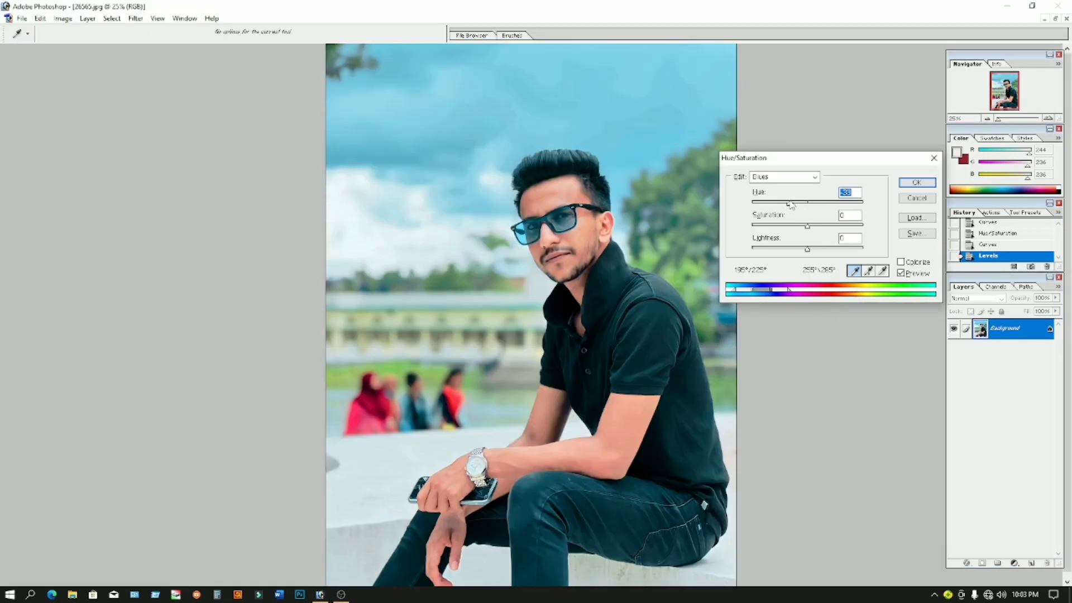
key("Return")
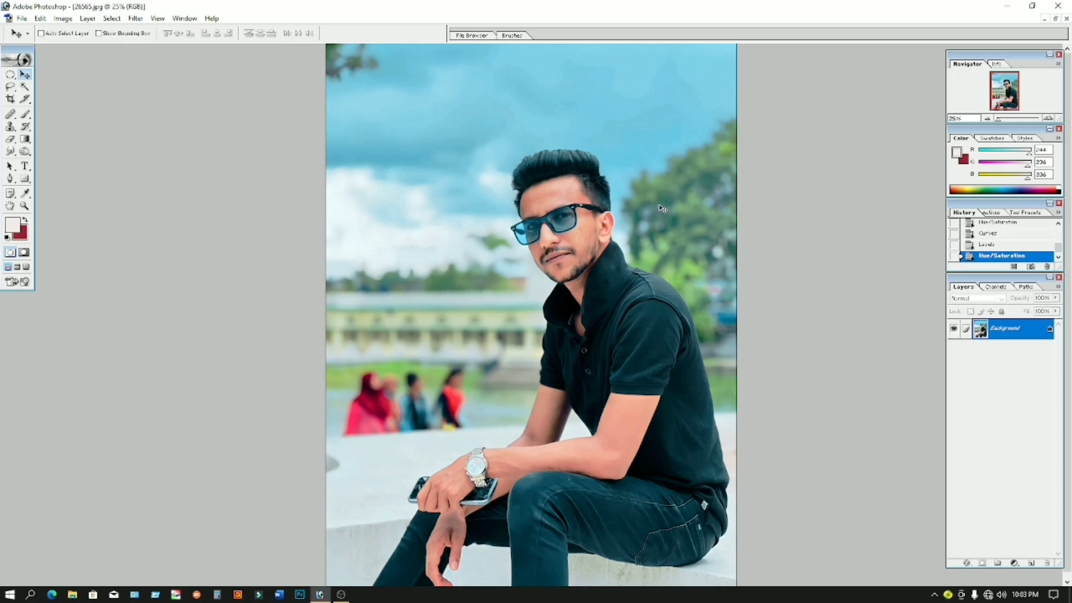
Select the man's black shirt and jeans with the Magic Wand, adding each dark area to the selection.
left_click(24, 86)
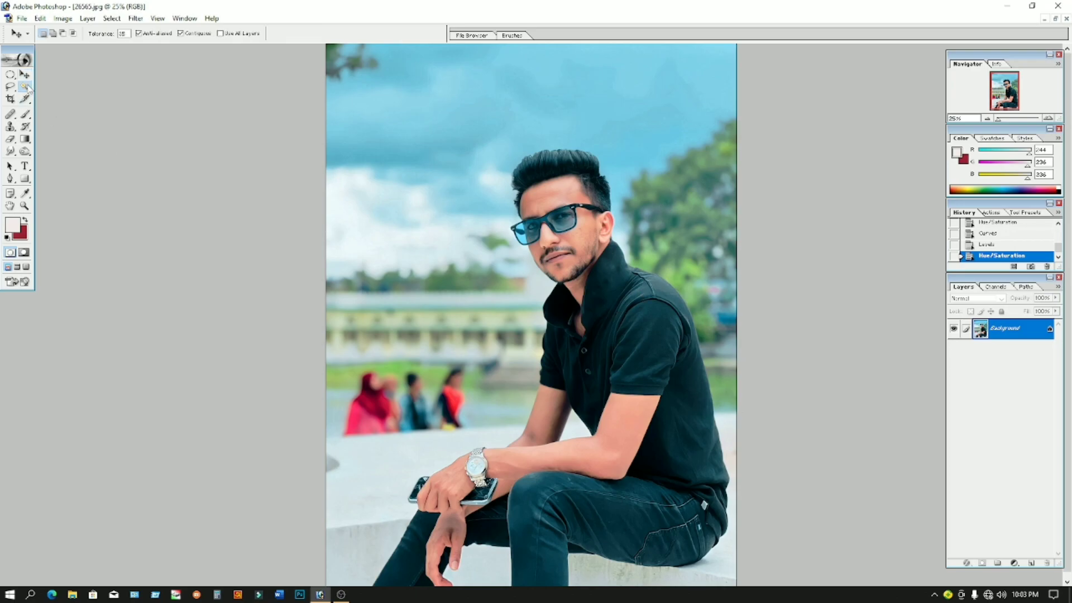
left_click(653, 321)
left_click(673, 371, "shift")
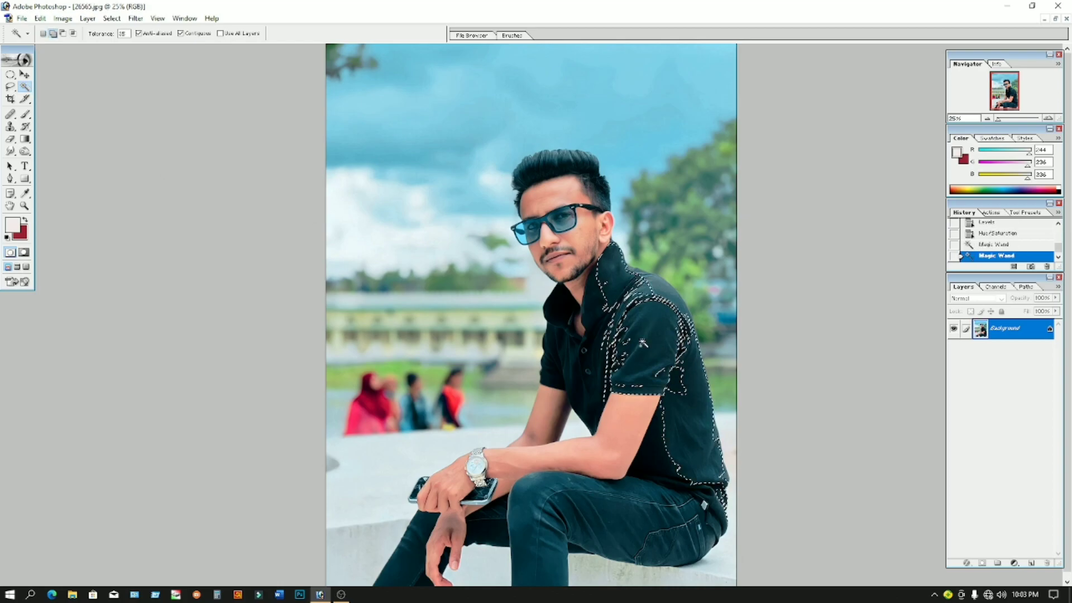
left_click(678, 436, "shift")
left_click(562, 502, "shift")
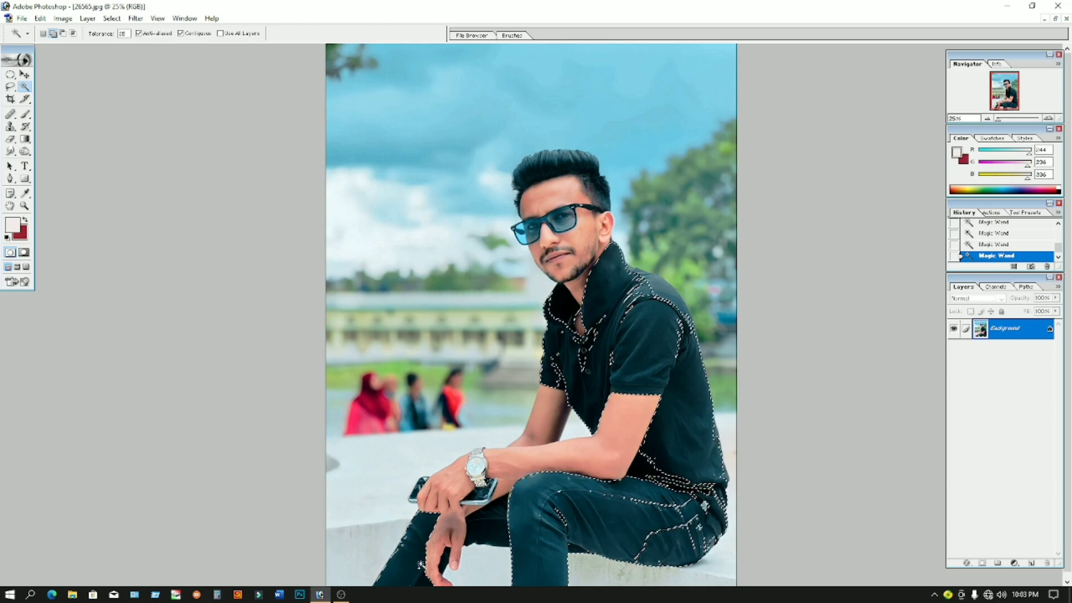
left_click(645, 277, "shift")
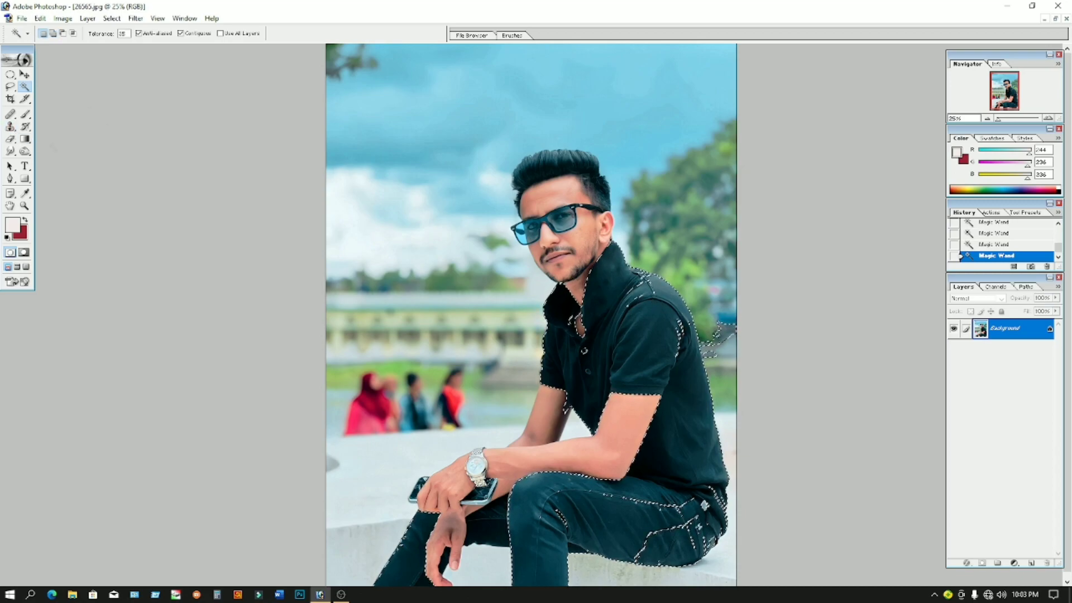
Subtract the stray background patch behind the man's back from the selection with the Elliptical Marquee tool.
left_click(10, 75)
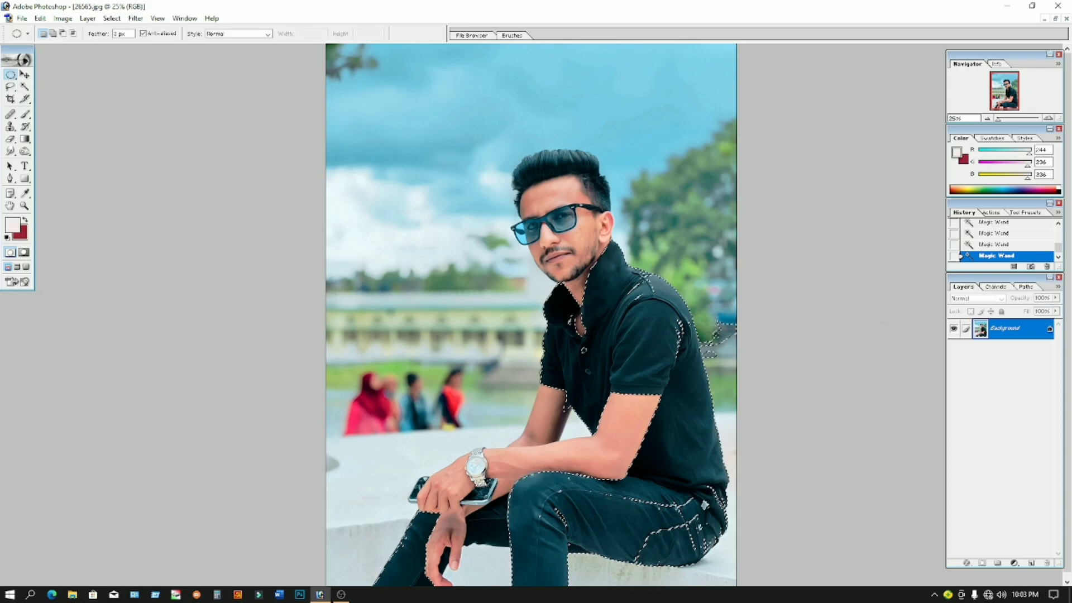
left_click_drag(376, 185, 534, 292)
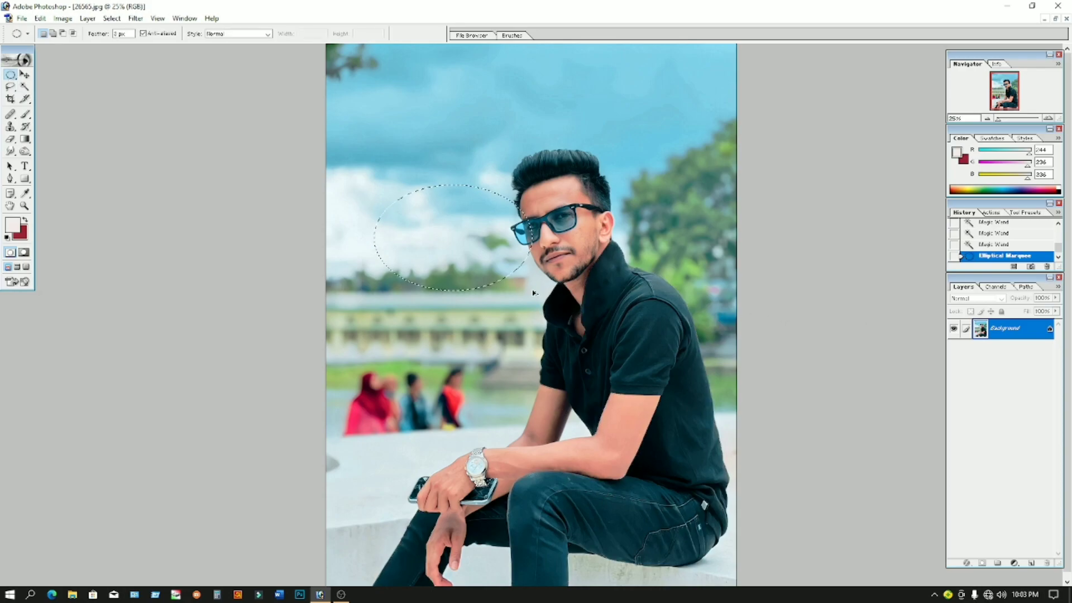
key("ctrl+z")
key("alt")
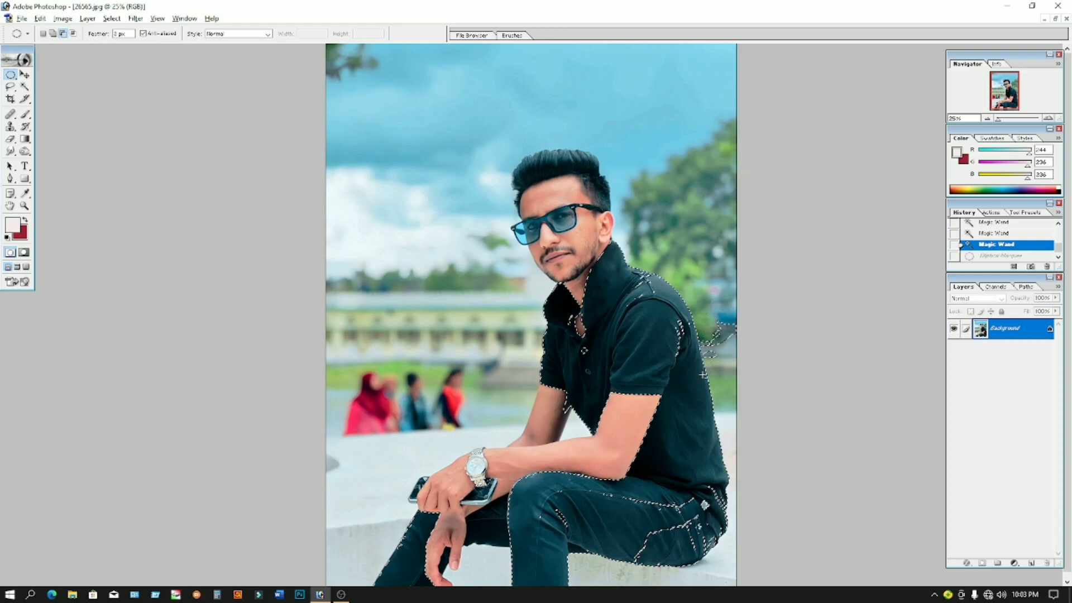
left_click_drag(701, 383, 710, 397)
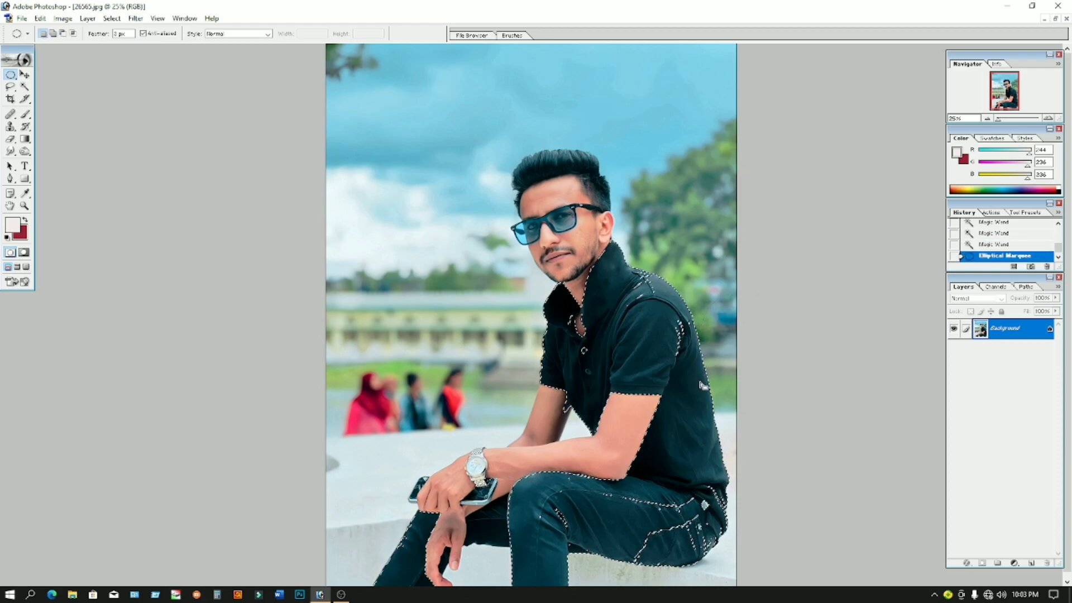
Feather the clothing selection with a radius of 15 pixels.
right_click(614, 337)
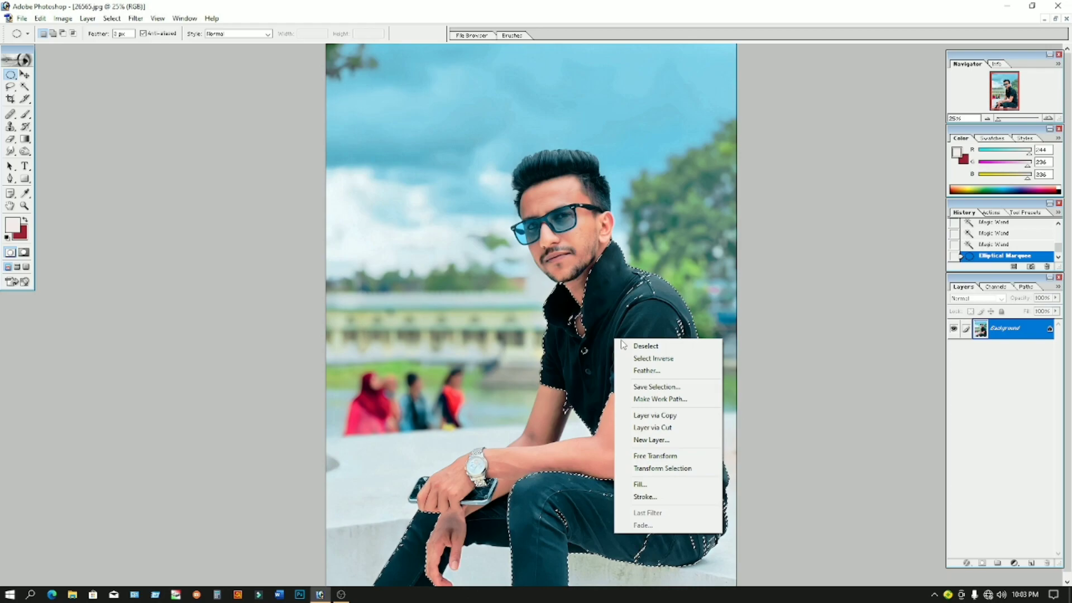
left_click(644, 371)
type("15")
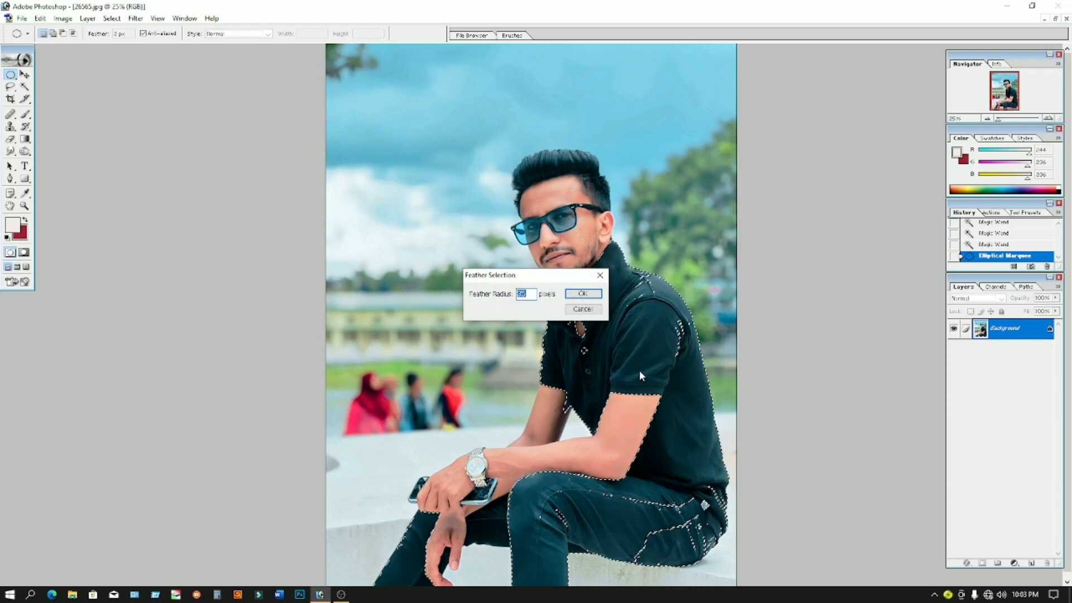
key("Return")
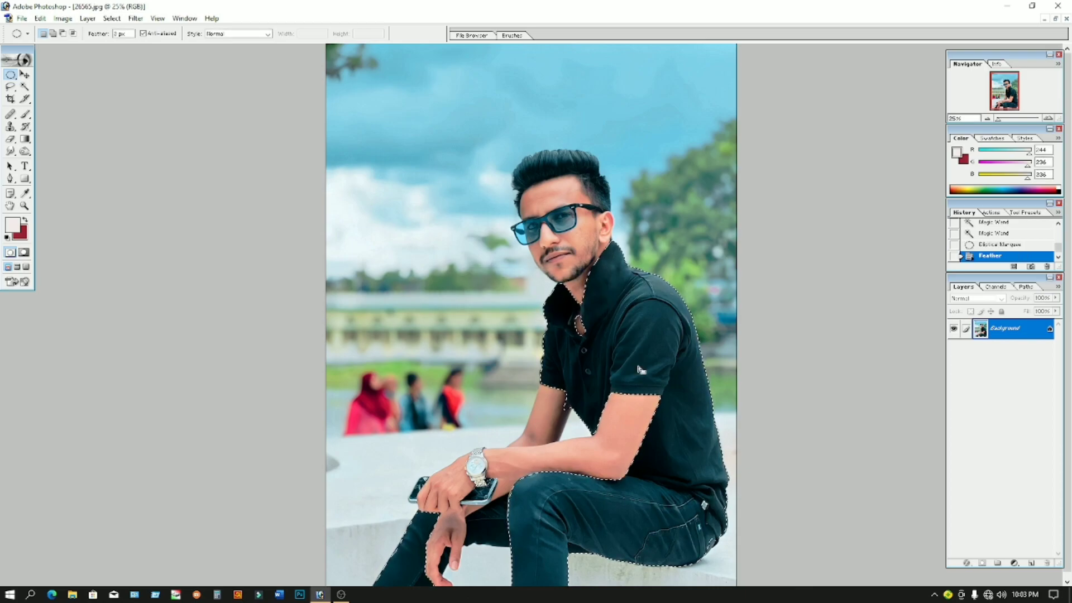
Strongly lower the Master saturation of the selected shirt and jeans to make them a neutral black.
key("ctrl+u")
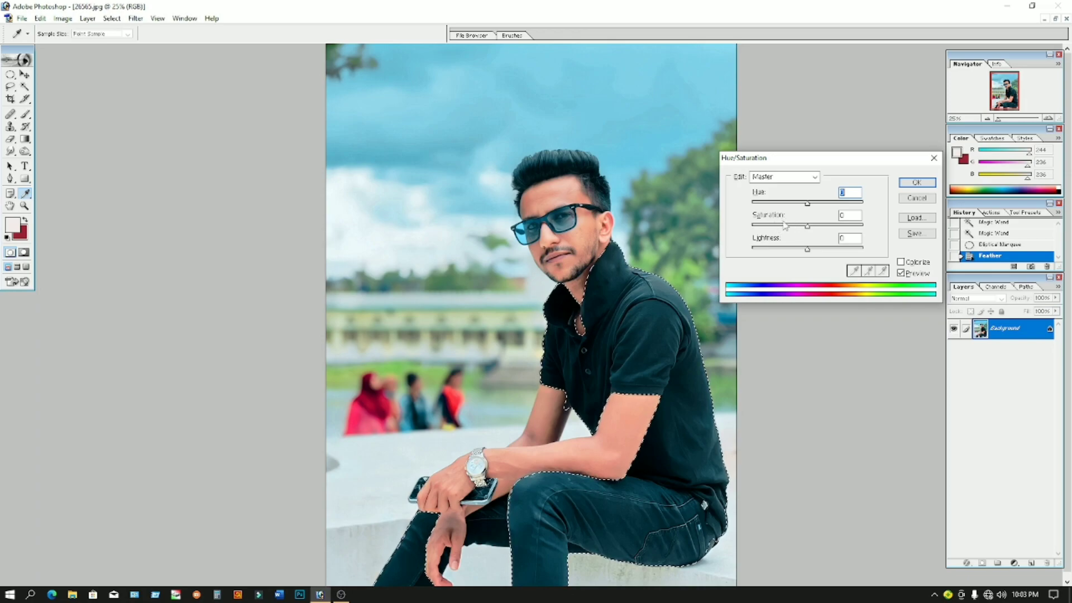
left_click_drag(807, 225, 757, 236)
left_click(905, 182)
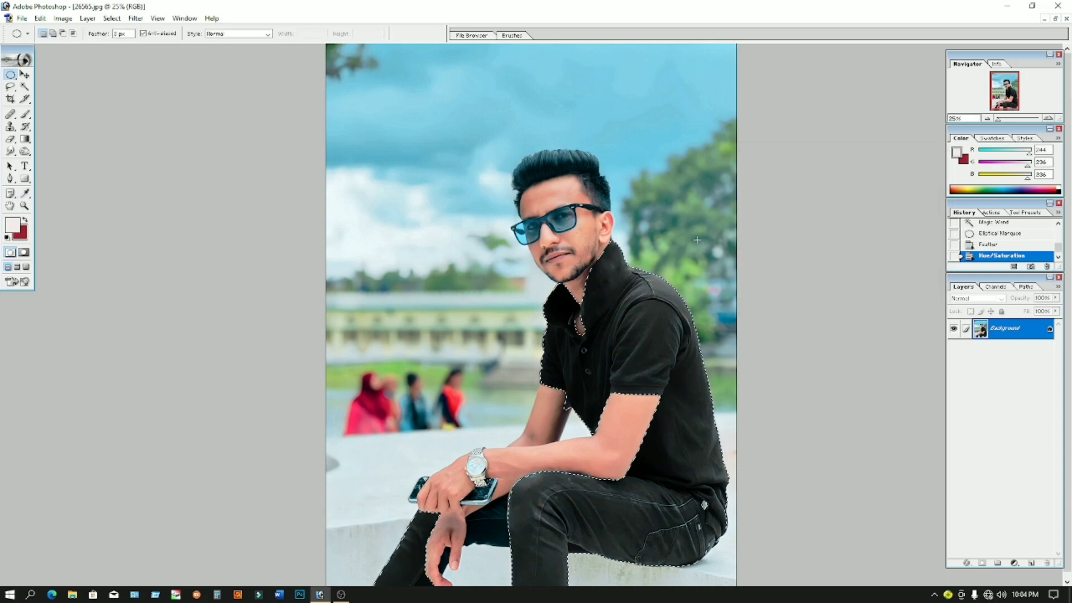
Clear the clothing selection and heal the small blemishes on the man's cheek with a 40-pixel Healing Brush.
key("ctrl+d")
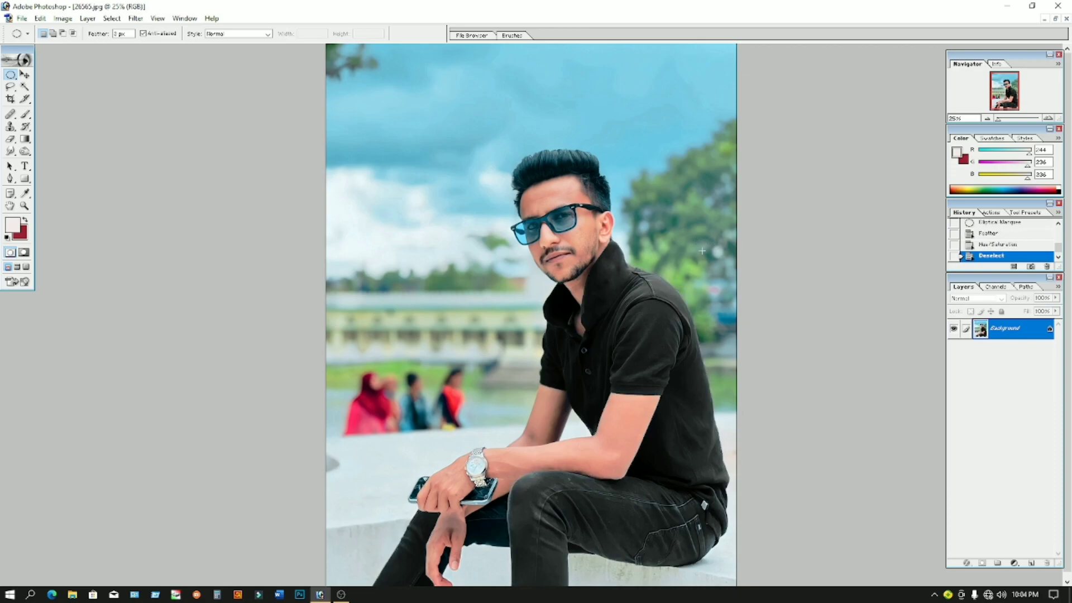
key("ctrl+plus")
key("ctrl+plus")
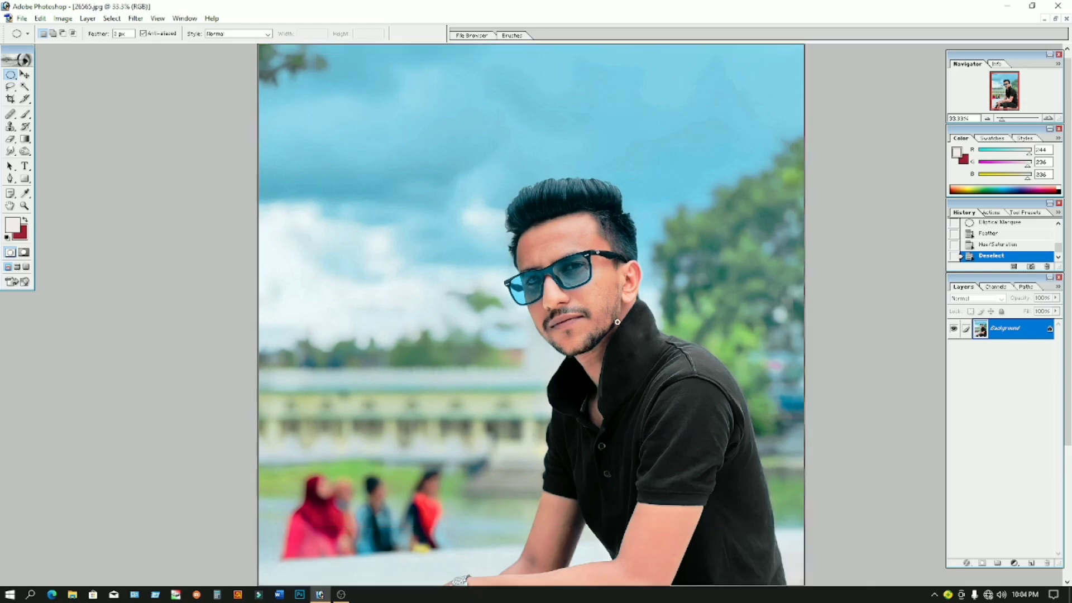
key("ctrl+plus")
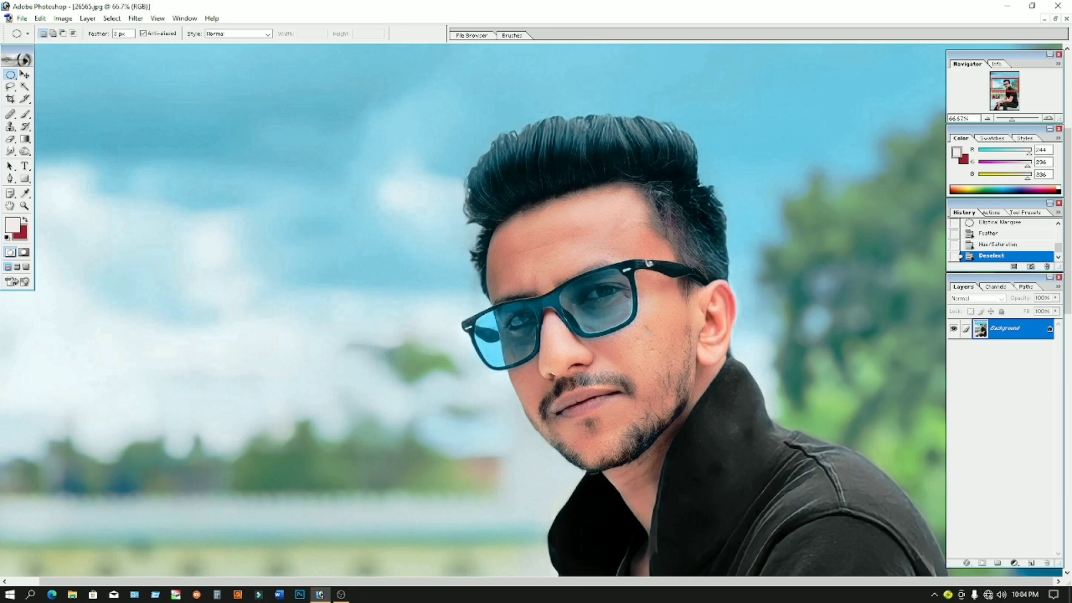
left_click(10, 113)
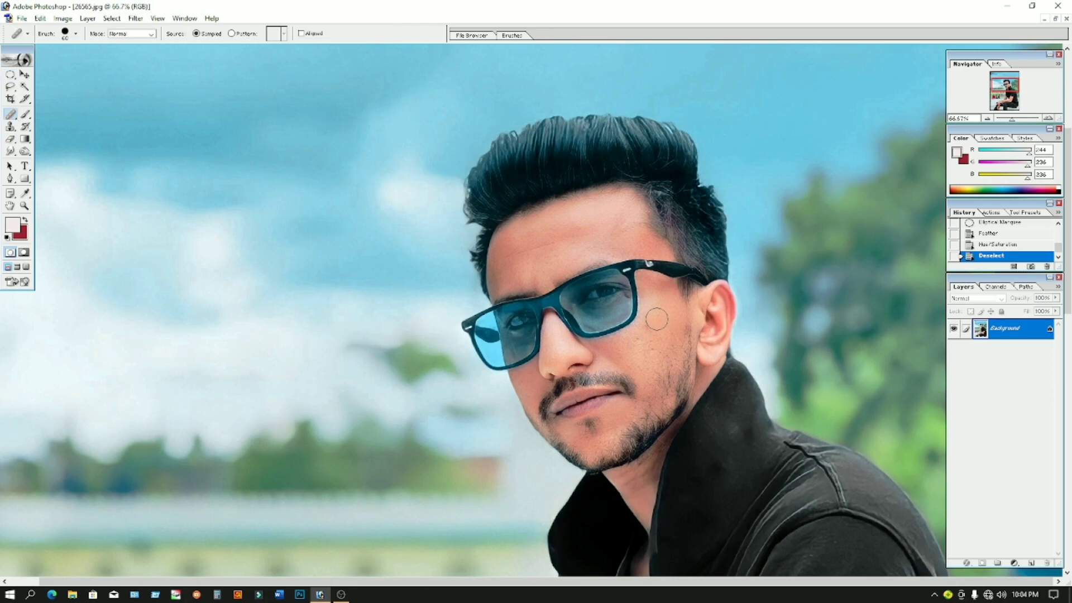
key("bracketright")
key("bracketleft")
key("bracketleft")
key("bracketleft")
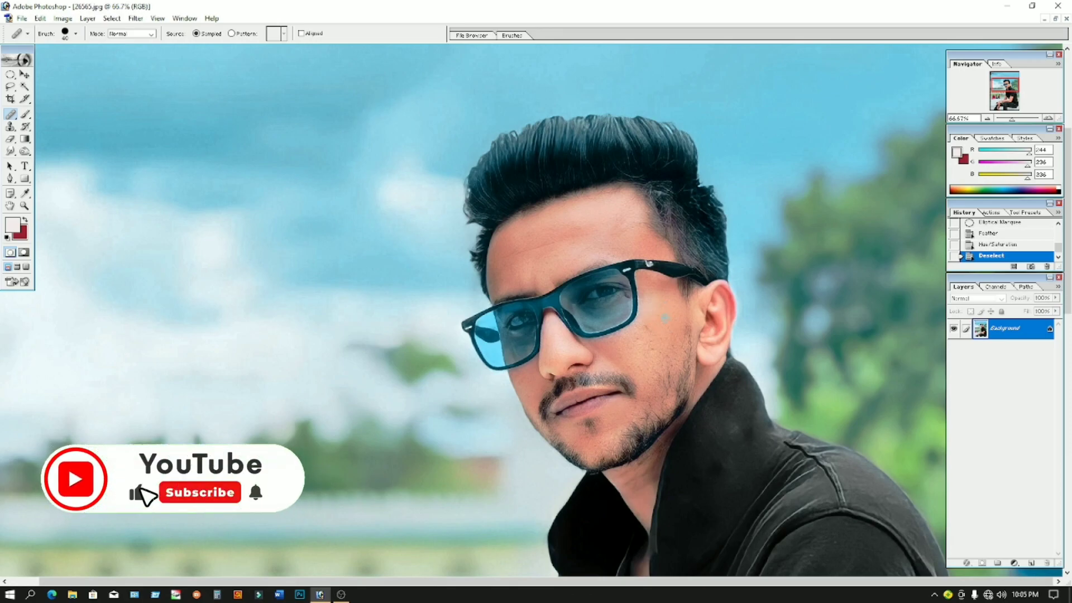
left_click(648, 326)
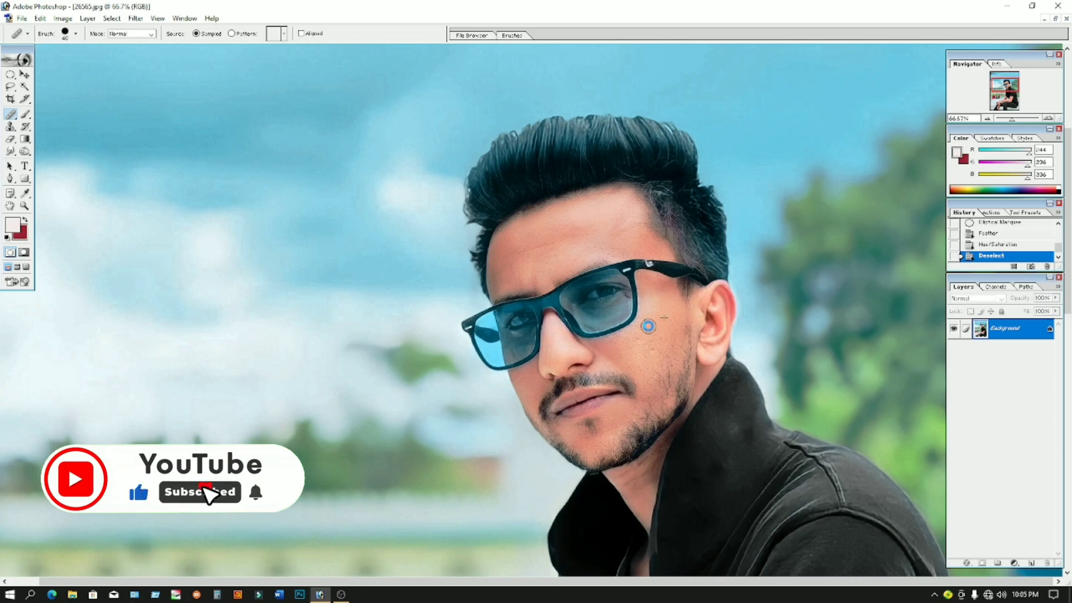
key("ctrl+plus")
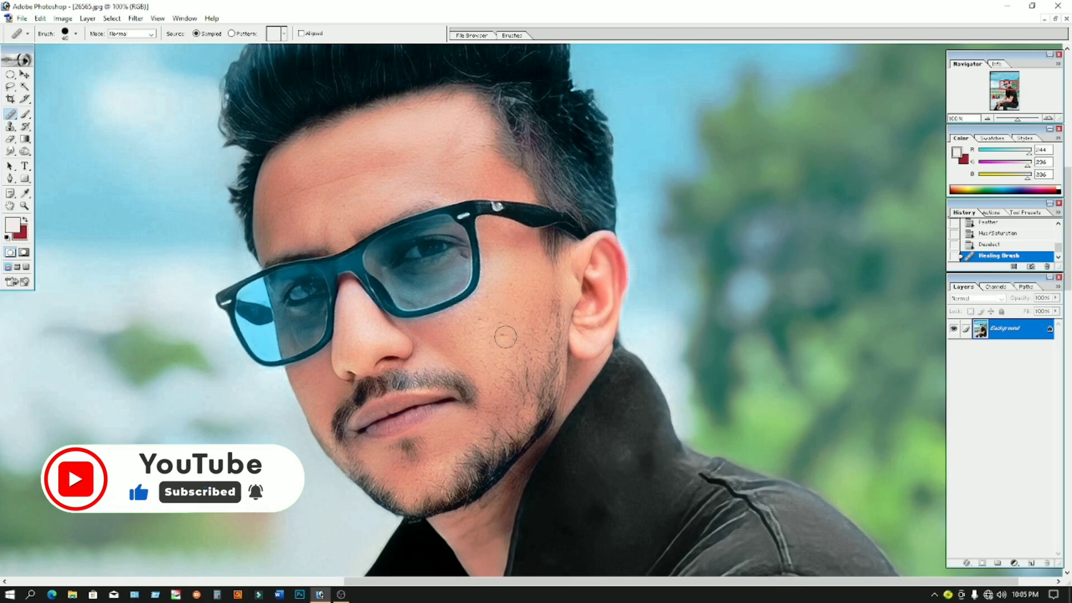
left_click(501, 316)
left_click(486, 316)
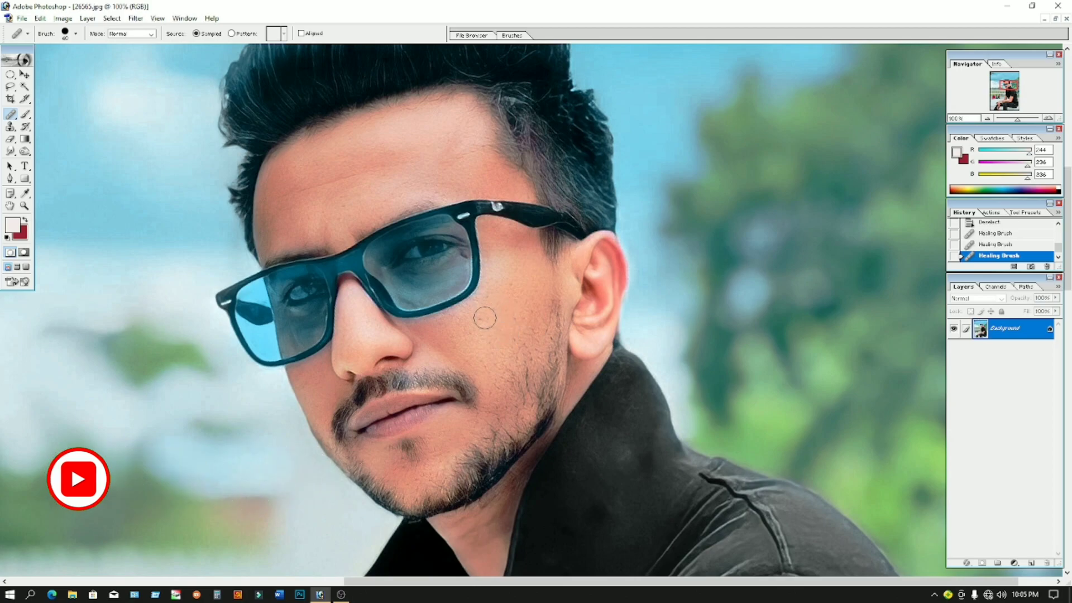
left_click(501, 344, "alt")
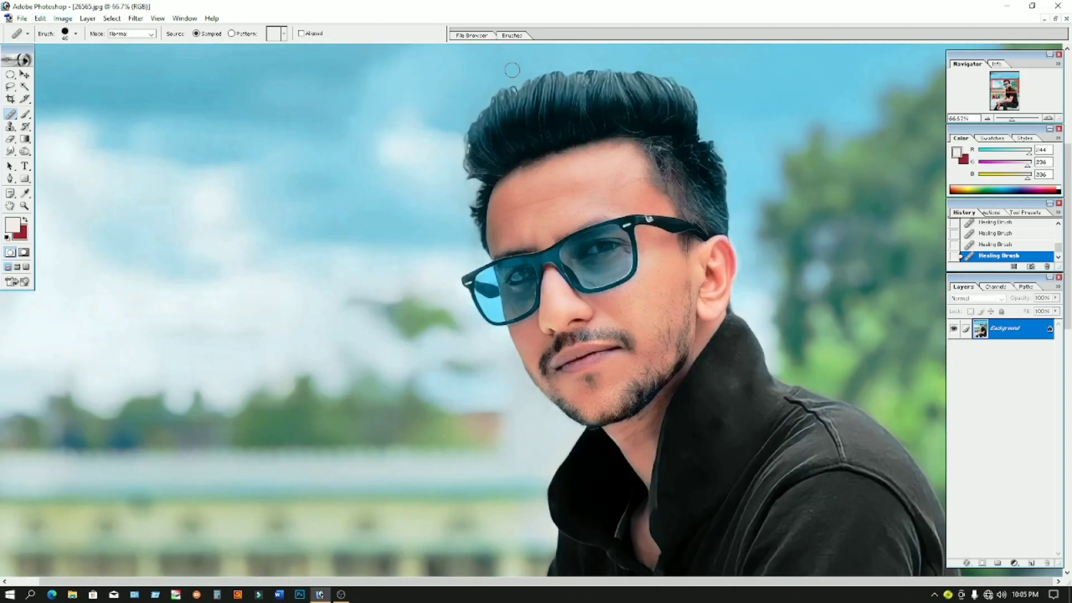
Select the man's hair with the Magic Wand, adding the top strands and the side area to the selection.
left_click(25, 87)
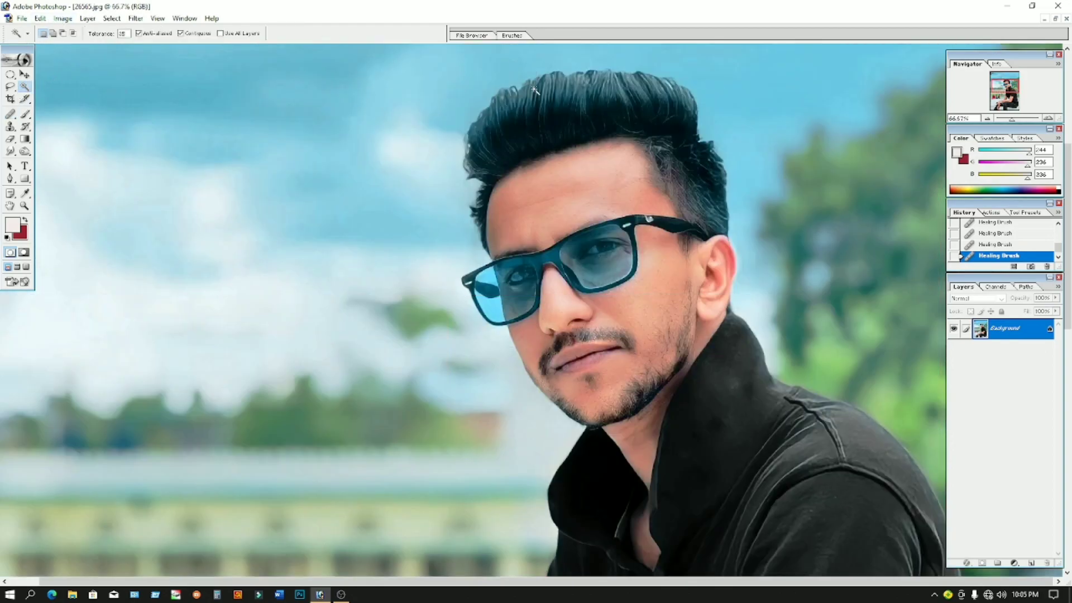
left_click(531, 98, "shift")
left_click(558, 93, "shift")
left_click(608, 83, "shift")
left_click(586, 94, "shift")
left_click(712, 187, "shift")
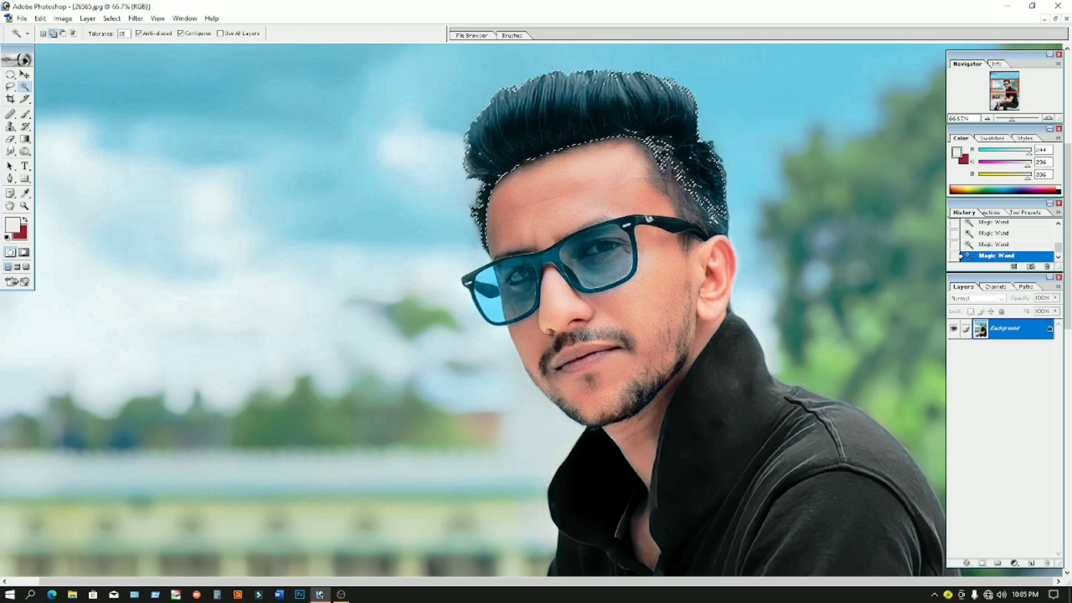
Strongly lower the Master saturation of the selected hair to make it a neutral black, and deselect it.
key("ctrl+u")
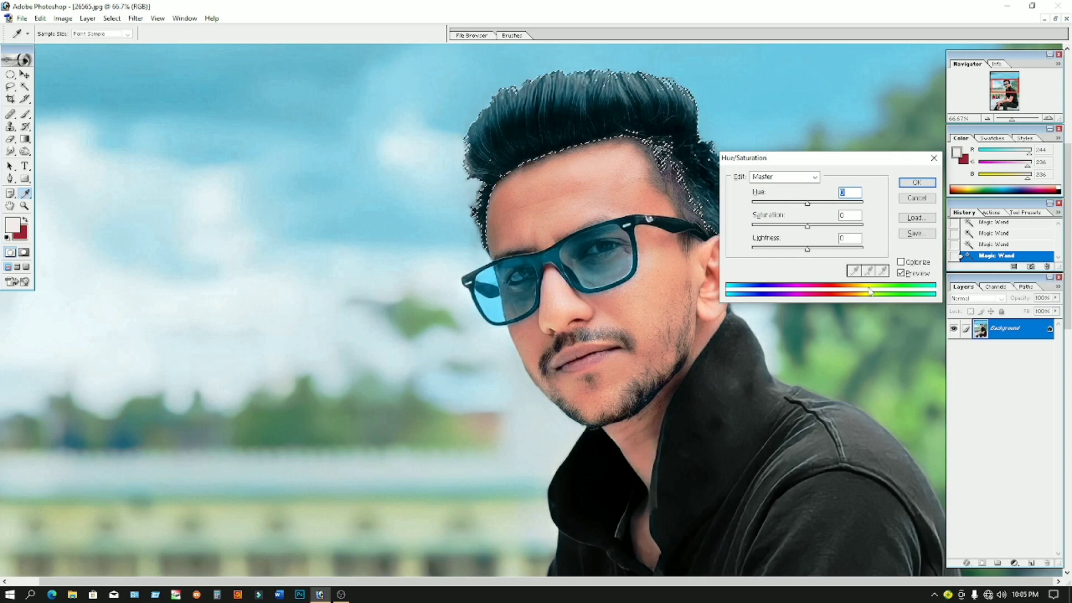
left_click_drag(808, 225, 802, 225)
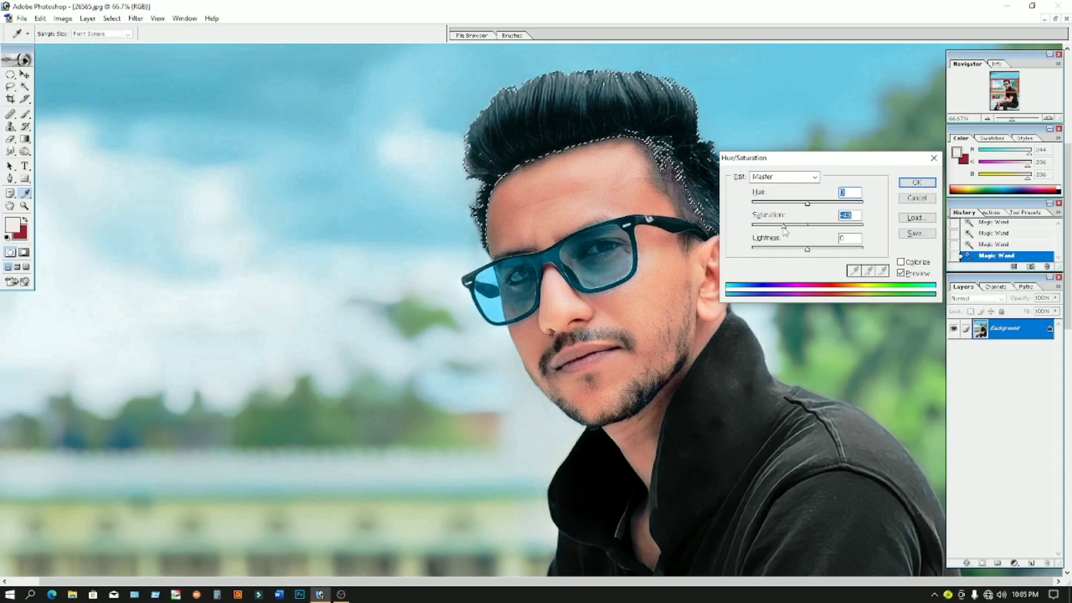
key("Return")
key("ctrl+d")
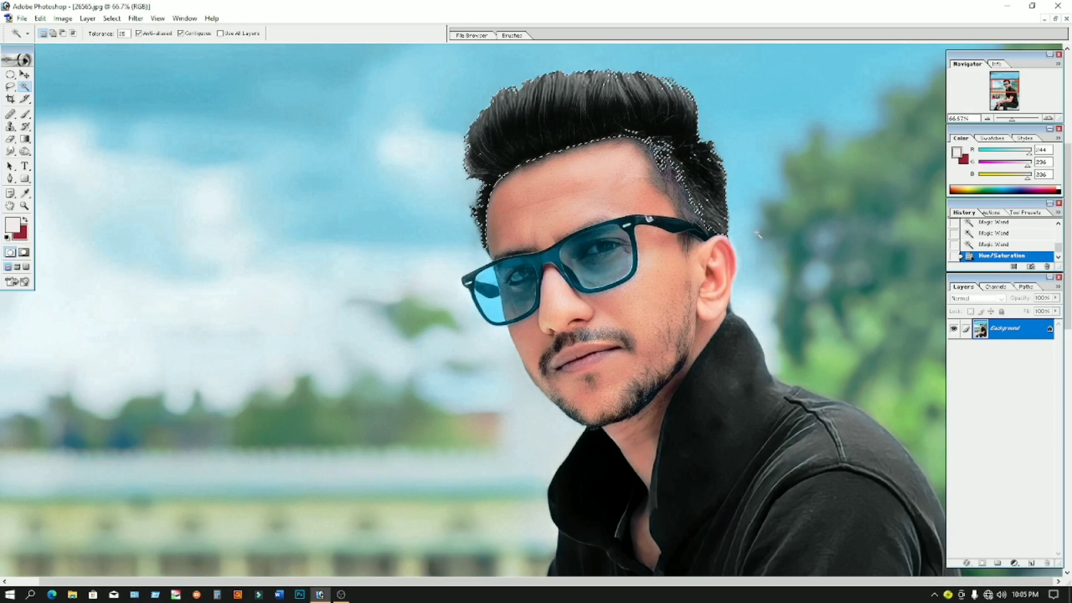
Apply a Selective Color adjustment to the whole photo, raising Black in the Blacks range to about +5%.
left_click(662, 197, "alt")
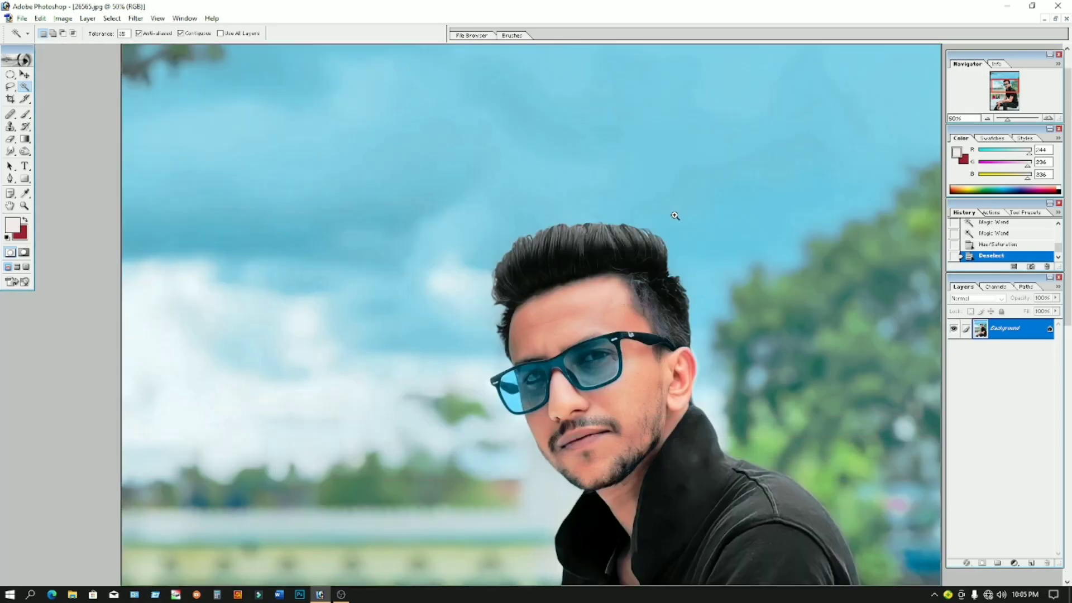
left_click(674, 214, "ctrl")
left_click(58, 143, "alt")
left_click(174, 192, "alt")
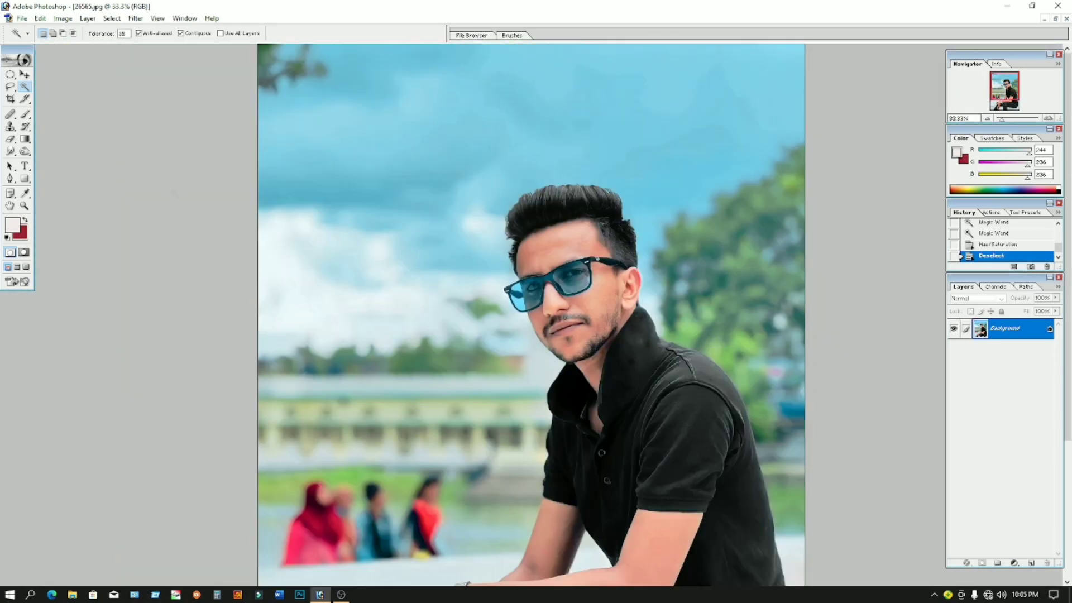
left_click(173, 192, "alt")
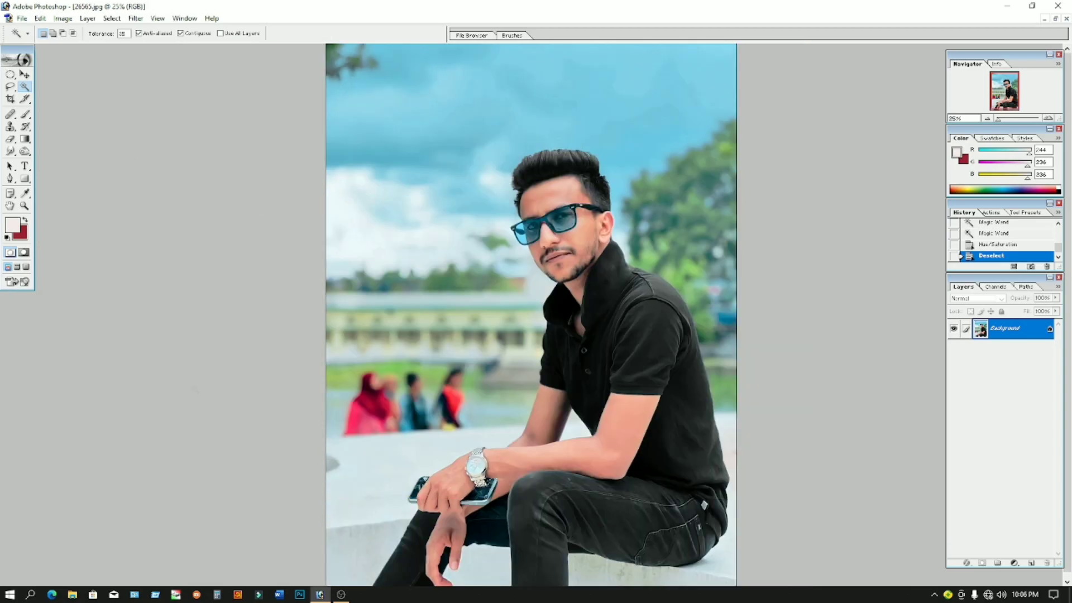
left_click(71, 21)
mouse_move(85, 50)
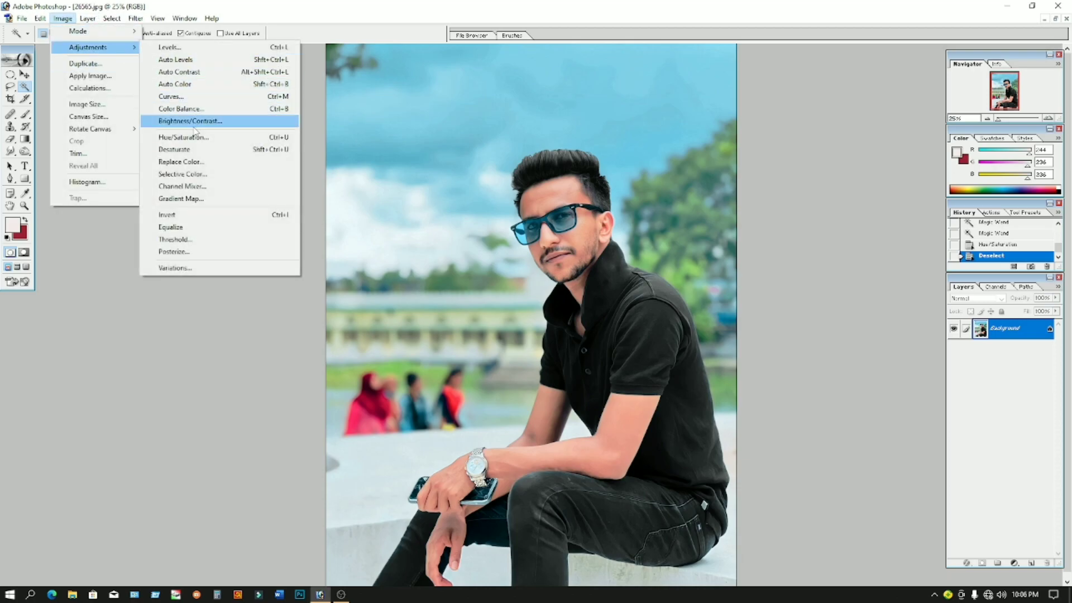
left_click(195, 174)
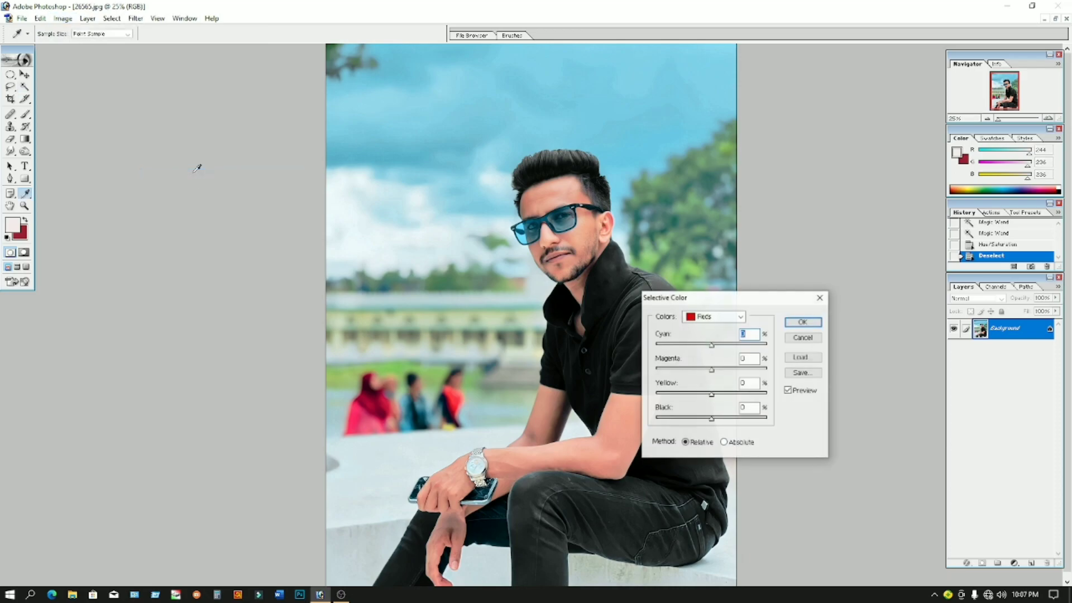
left_click(709, 322)
left_click(713, 405)
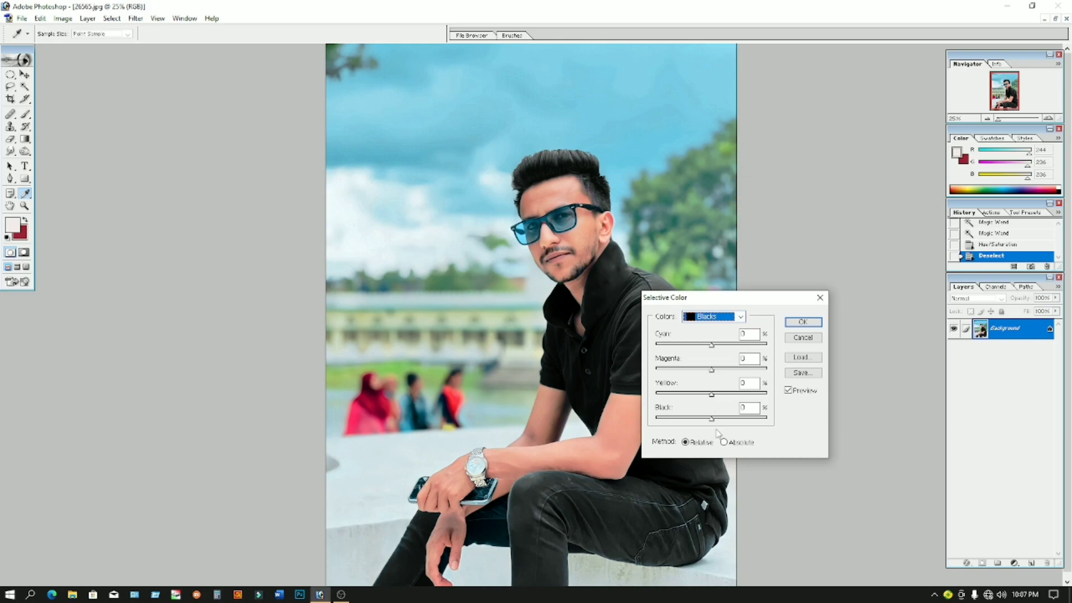
left_click_drag(714, 423, 716, 426)
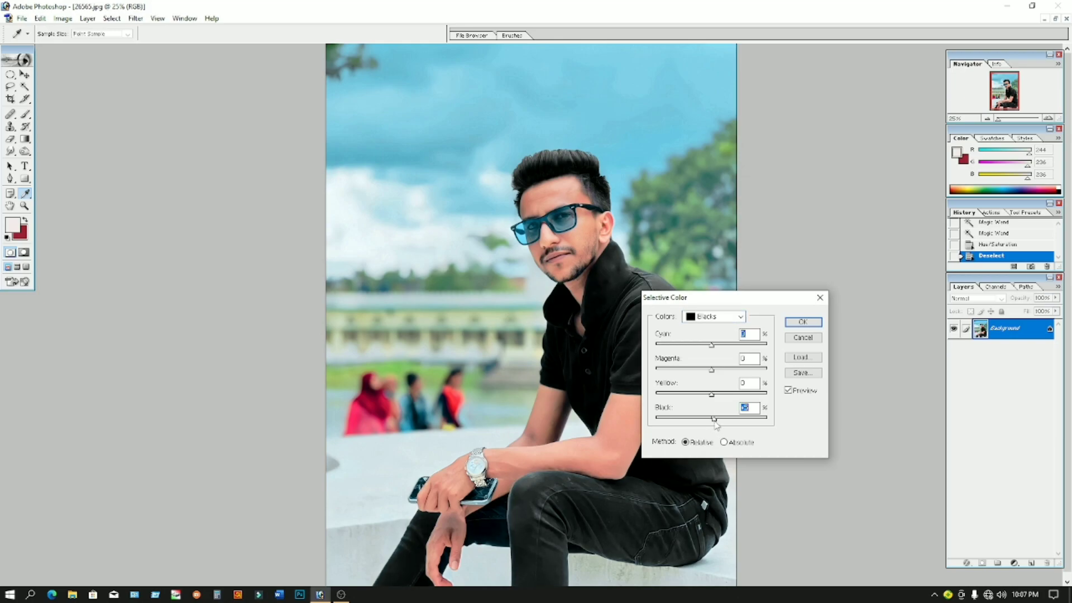
key("Return")
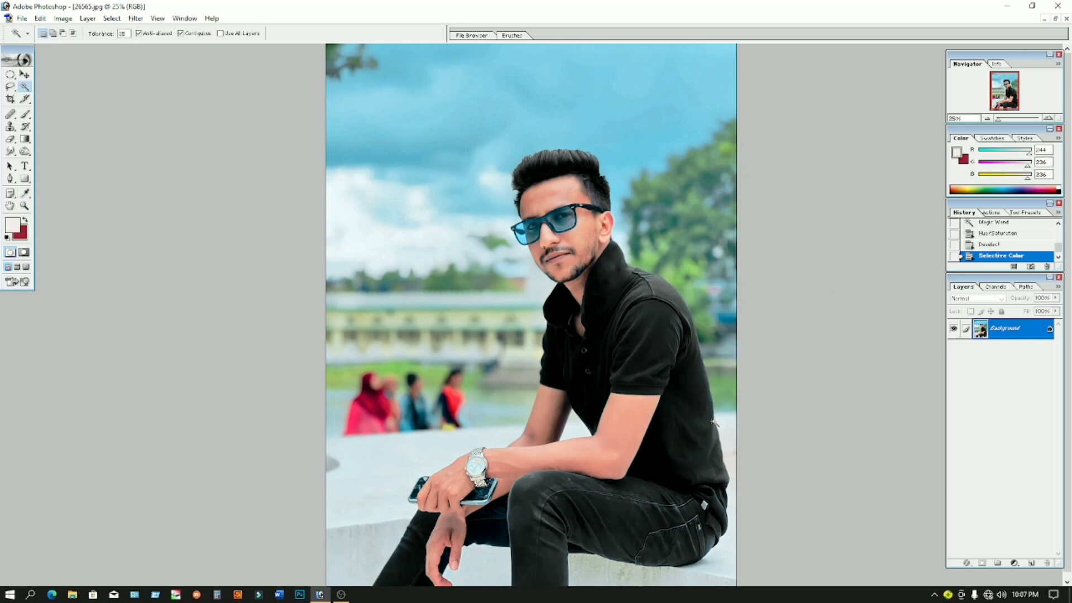
Save the photo to the Desktop as a JPEG named 54554145, accepting the JPEG options, and close Photoshop.
left_click(23, 18)
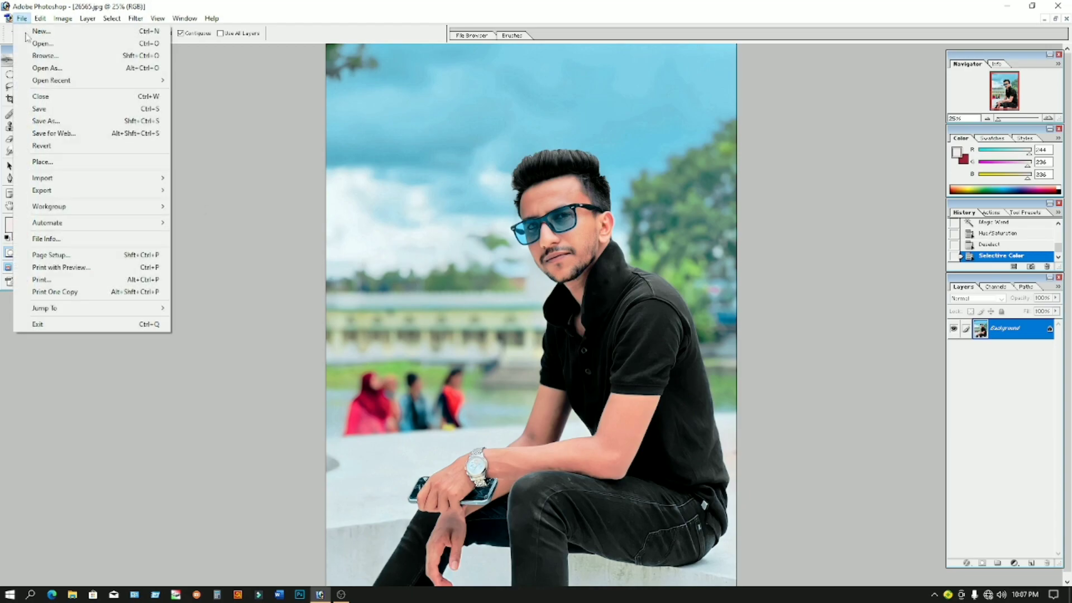
left_click(42, 122)
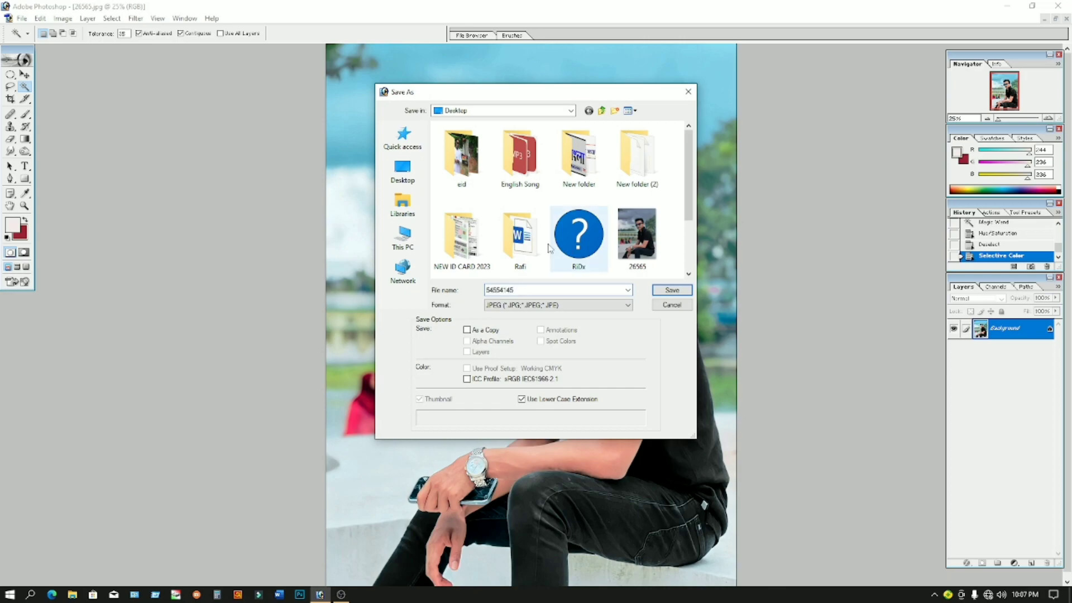
left_click(662, 295)
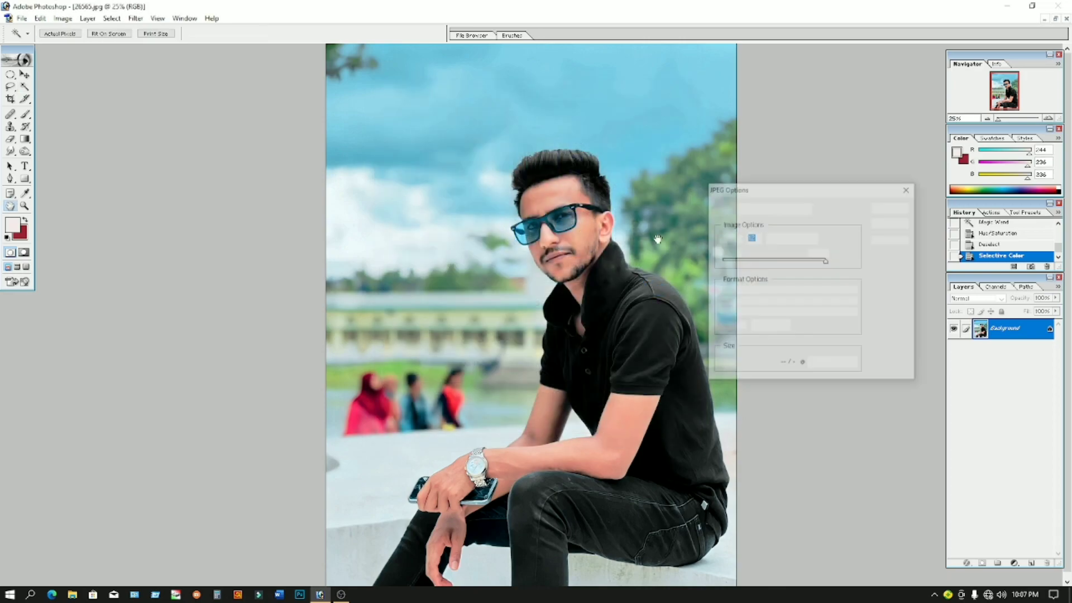
left_click(892, 208)
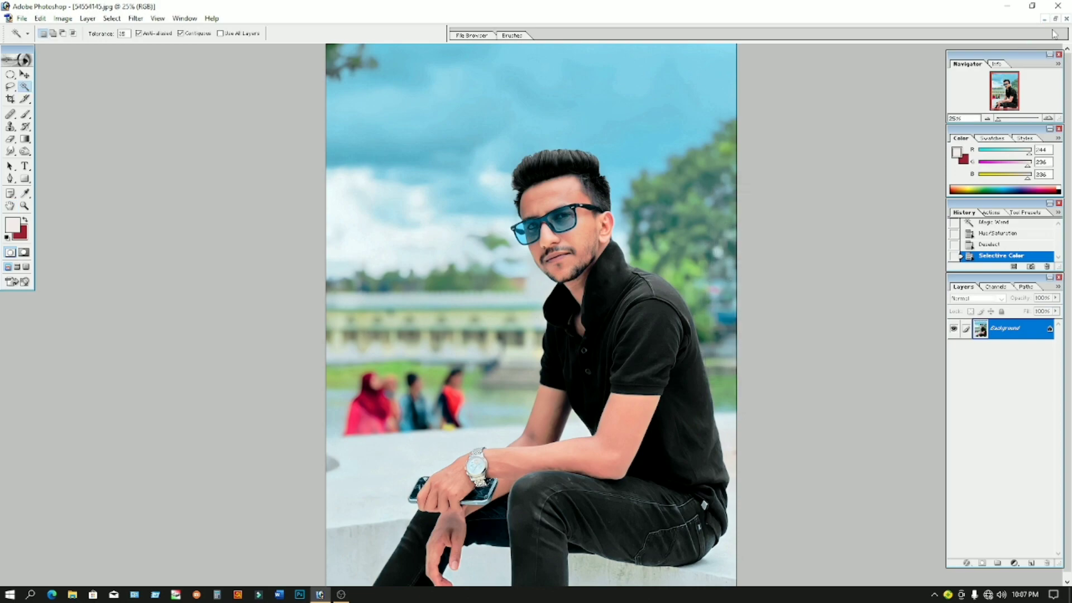
left_click(1058, 6)
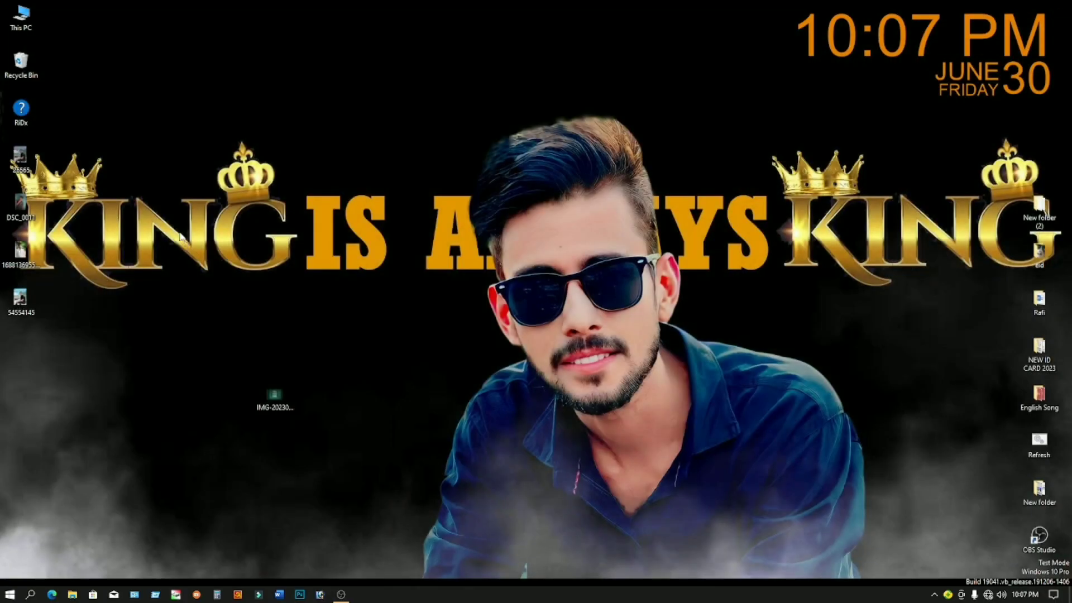
Open the saved 54554145 in Picasa Photo Viewer and the original 26565 in Photos, and arrange them side by side for comparison.
double_click(26, 300)
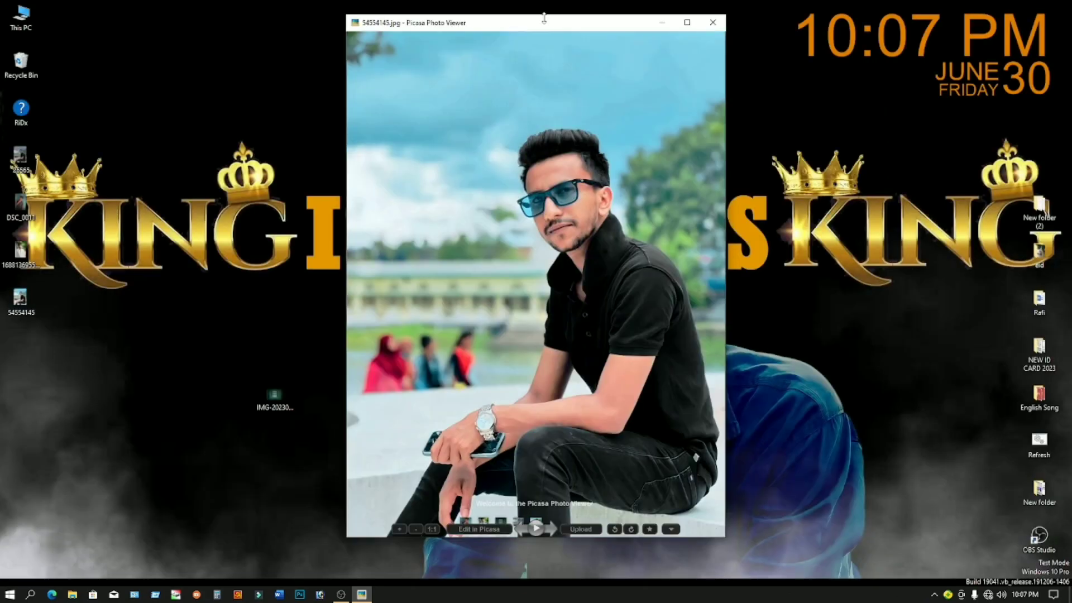
left_click_drag(544, 18, 632, 8)
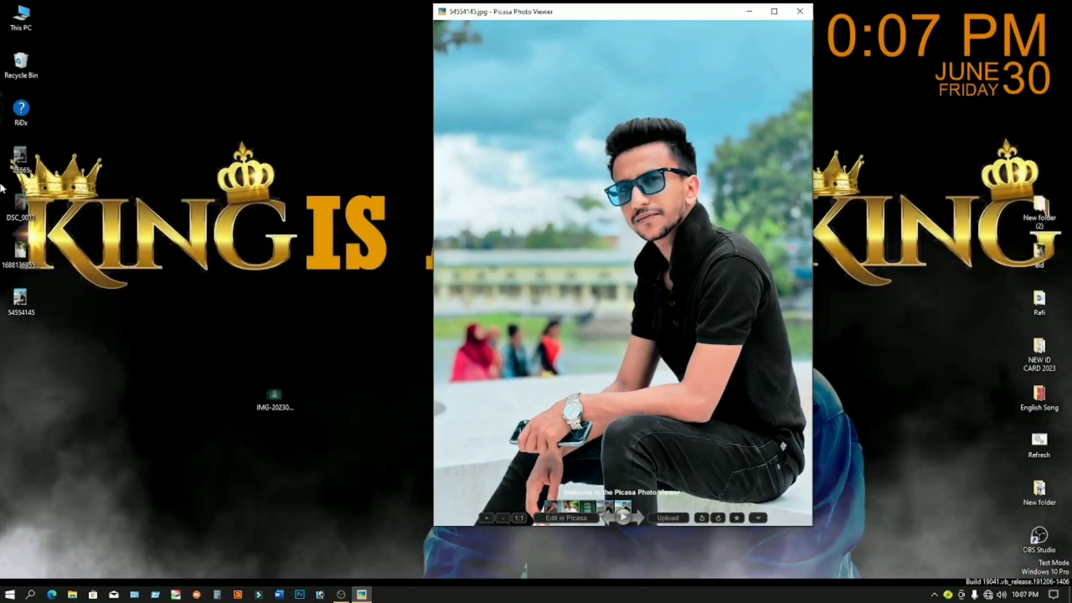
right_click(16, 163)
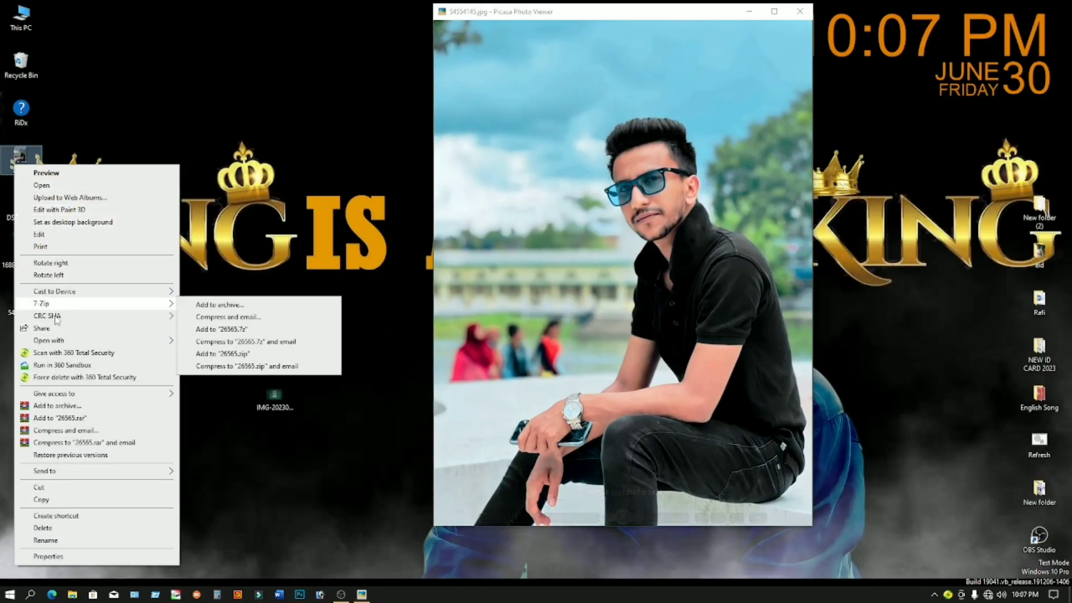
mouse_move(53, 340)
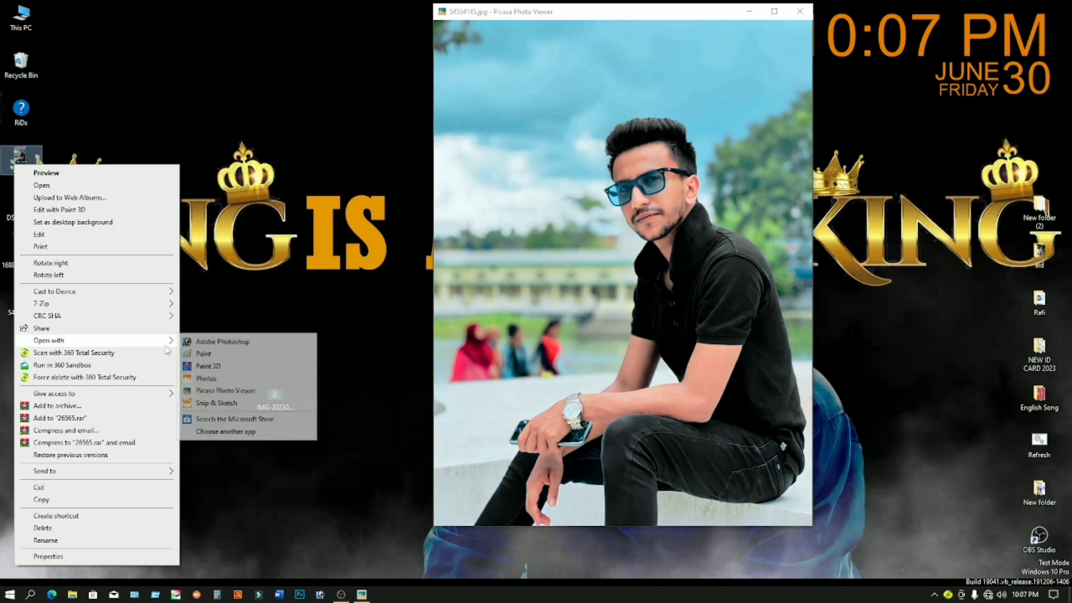
left_click(204, 378)
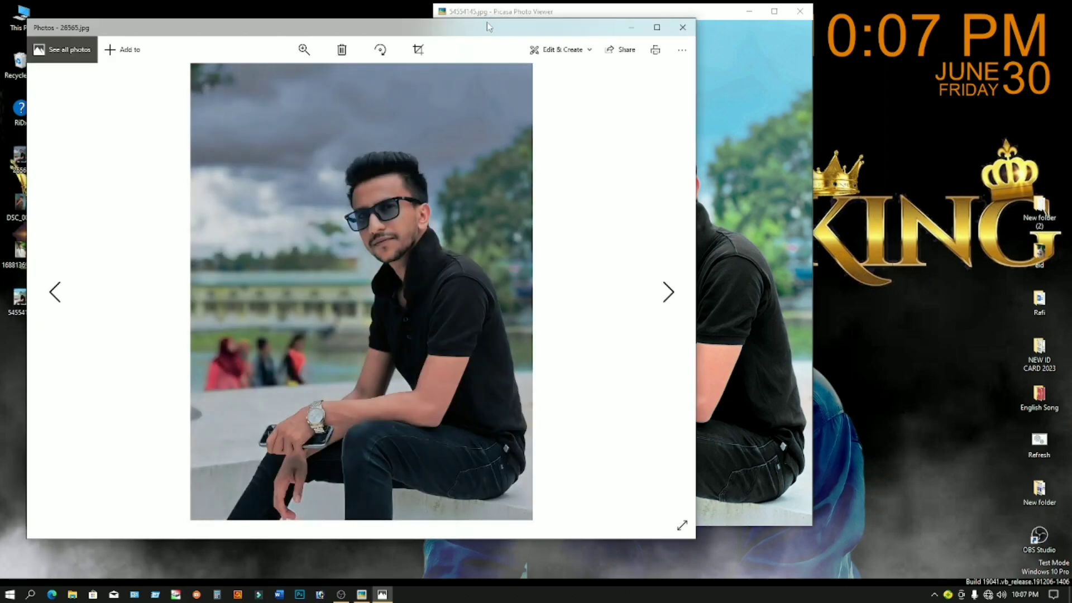
left_click_drag(467, 28, 403, 32)
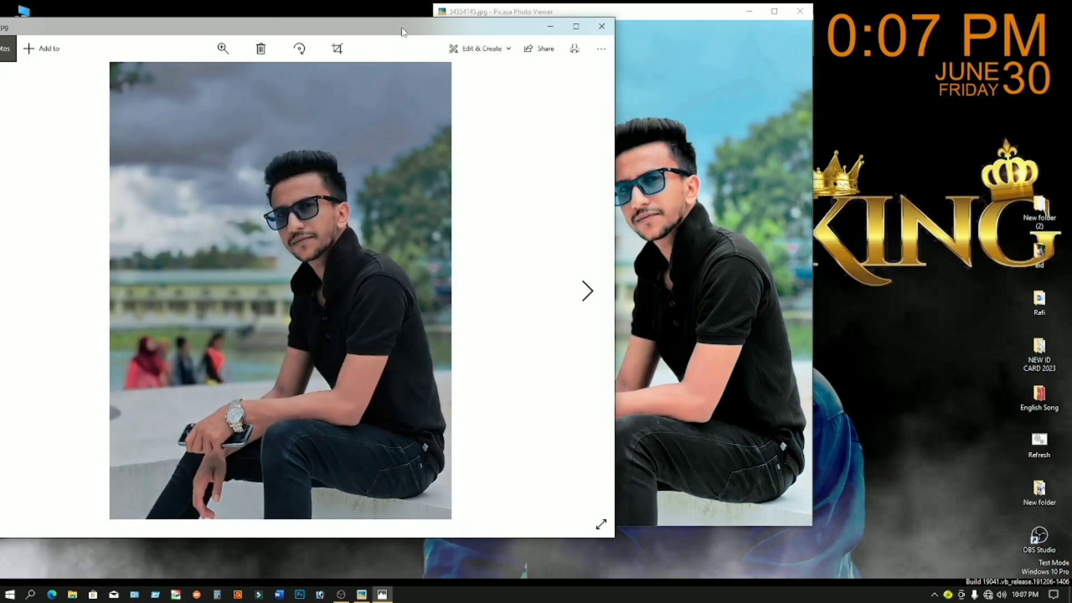
left_click_drag(611, 17, 665, 33)
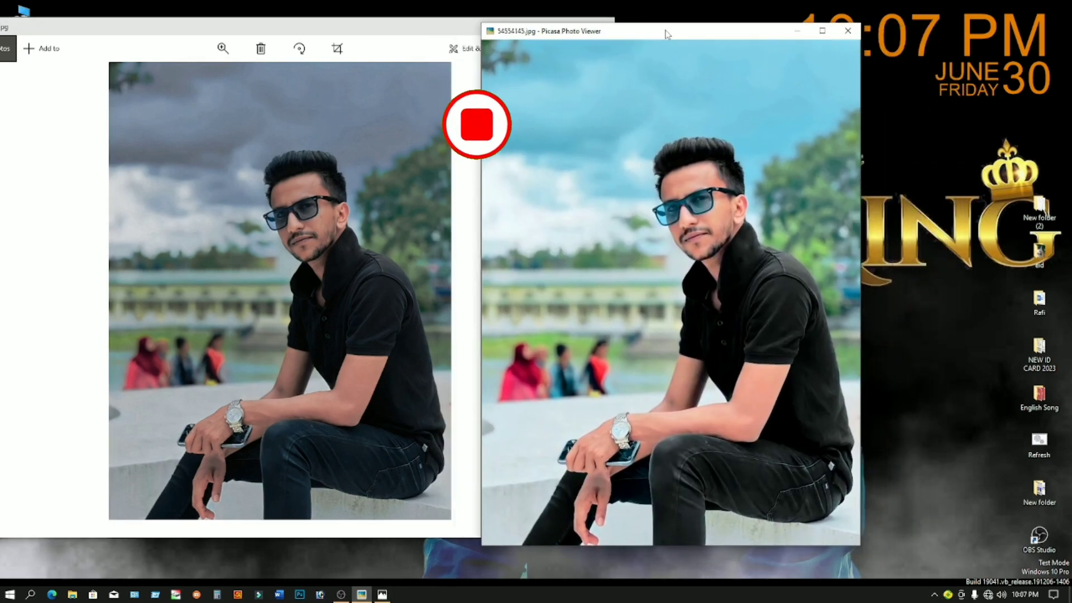